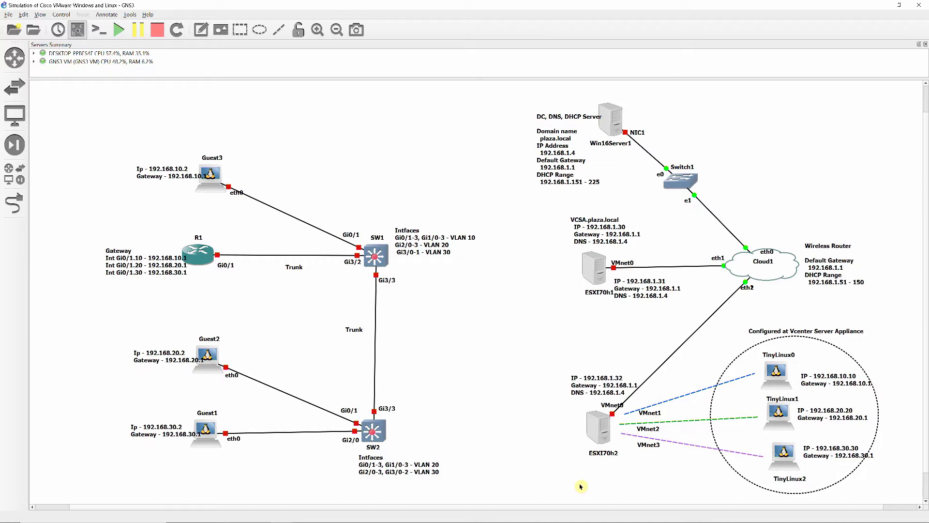
# Step: Link ESXI70h2 Ethernet1 to SW2 port Gi1/1
pyautogui.click(15, 207)
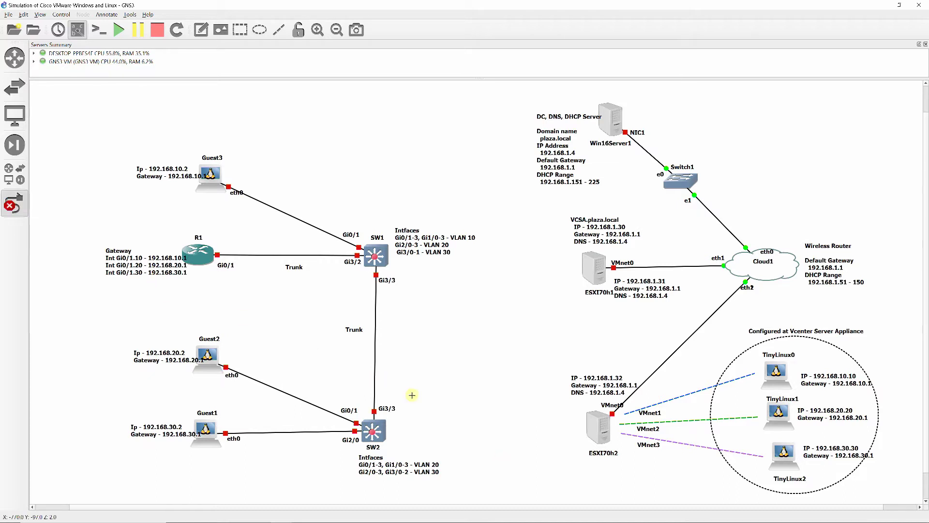
pyautogui.click(589, 430)
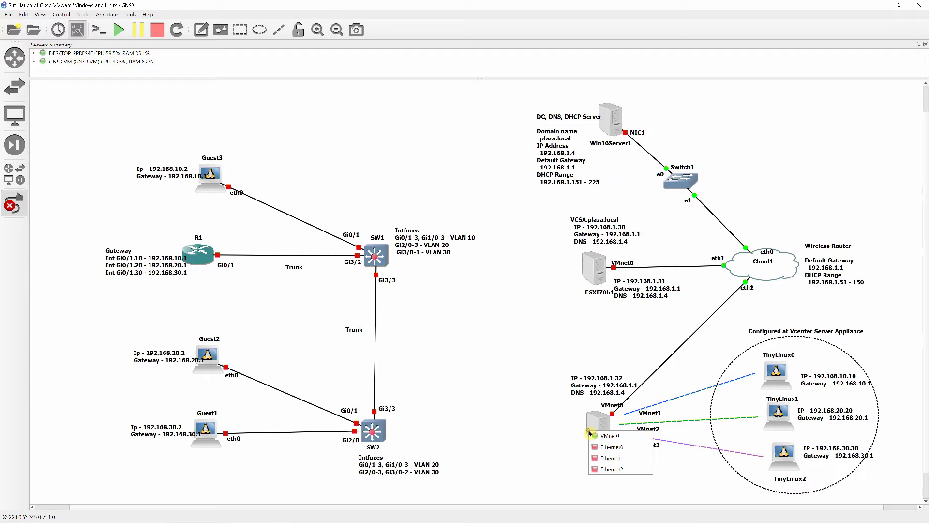
pyautogui.click(595, 458)
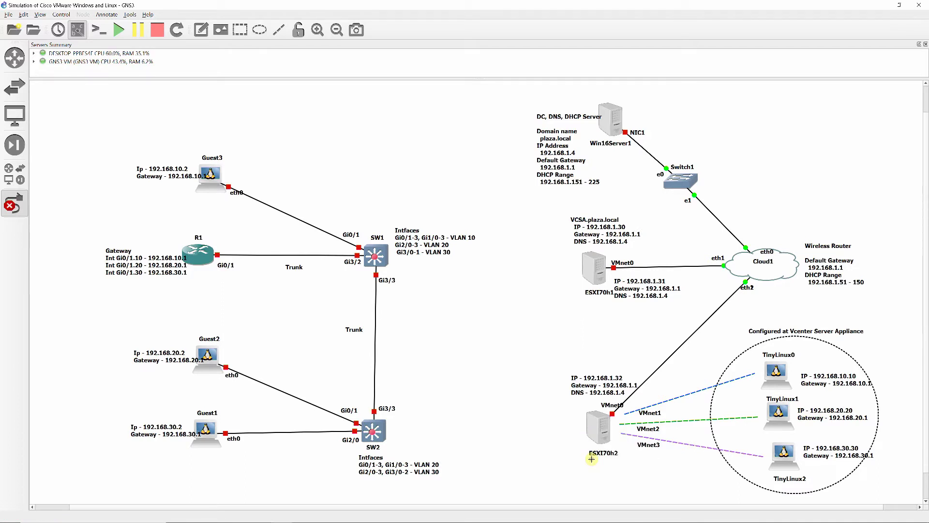
pyautogui.click(386, 431)
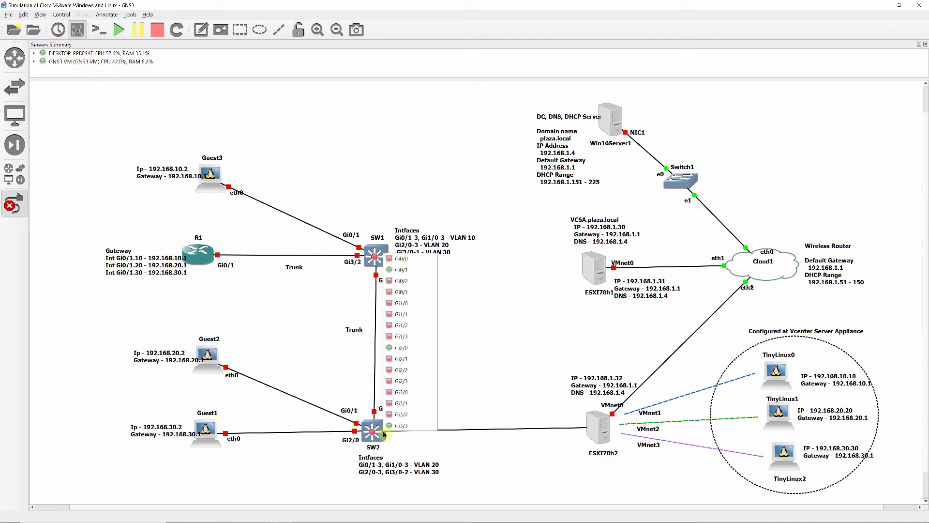
pyautogui.click(390, 319)
# Step: Link ESXI70h2 Ethernet2 to SW2 port Gi3/0
pyautogui.click(593, 437)
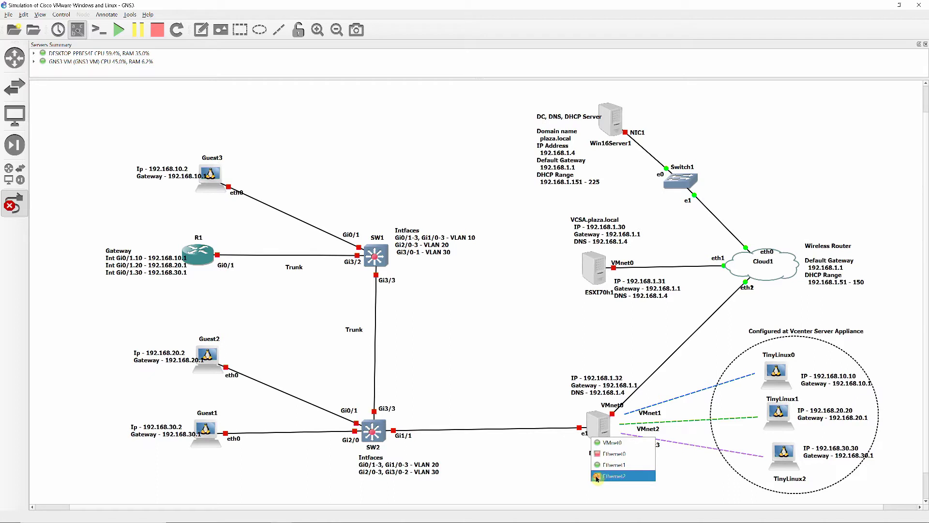
pyautogui.click(601, 476)
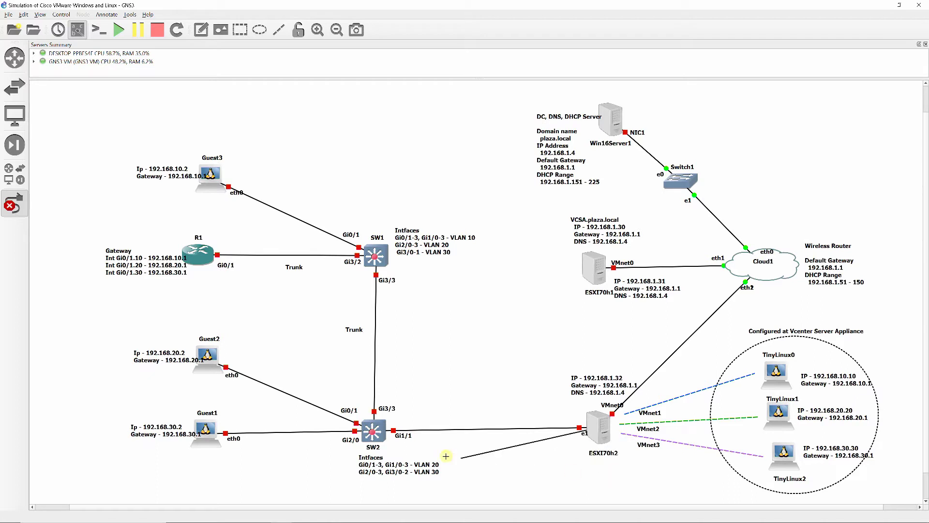
pyautogui.click(384, 438)
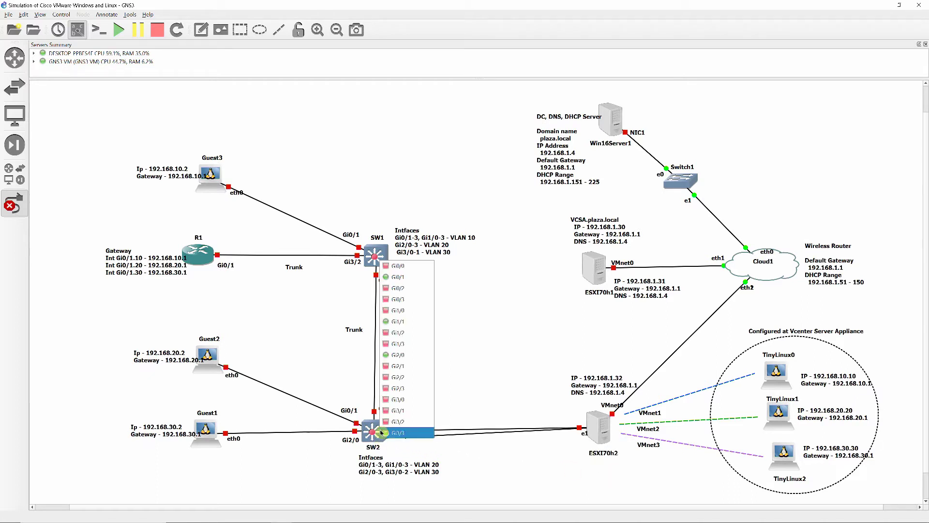
pyautogui.click(386, 402)
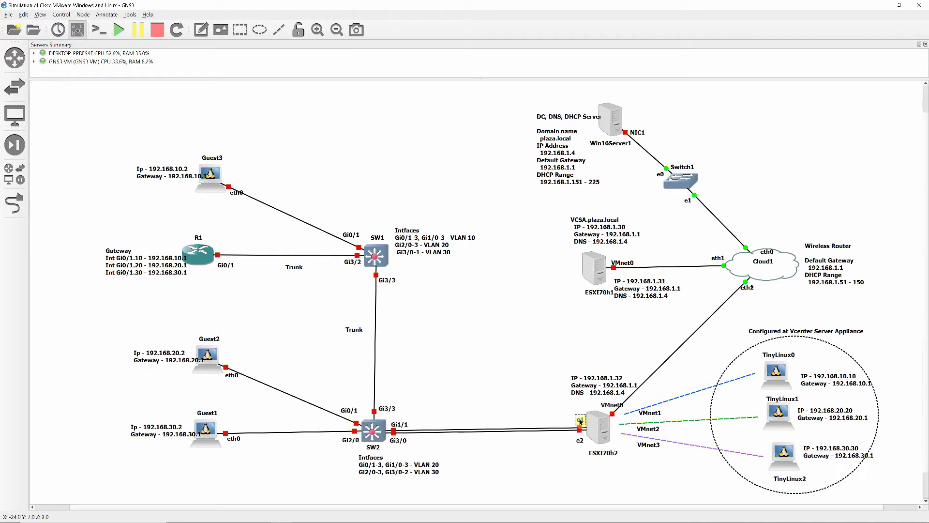
pyautogui.click(581, 440)
# Step: Link ESXI70h2 Ethernet0 to SW1 port Gi0/2
pyautogui.click(5, 202)
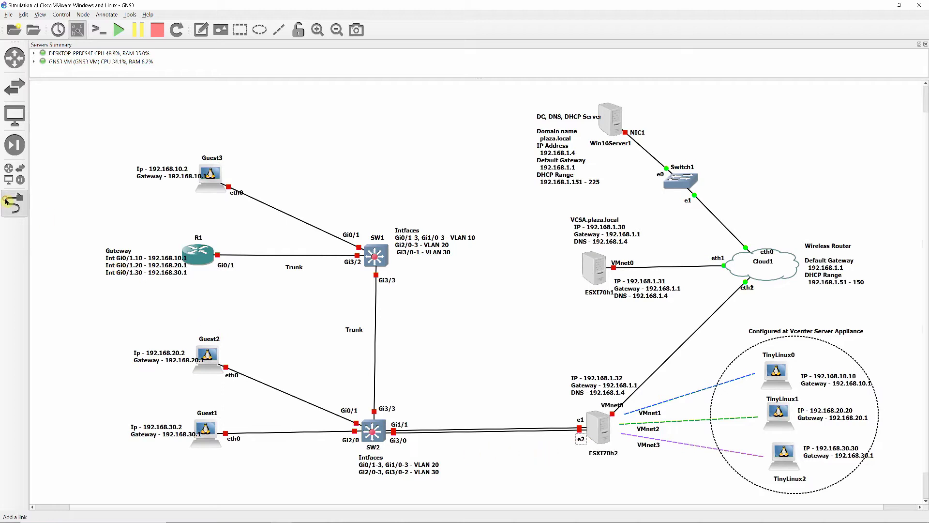
pyautogui.click(591, 421)
pyautogui.click(599, 435)
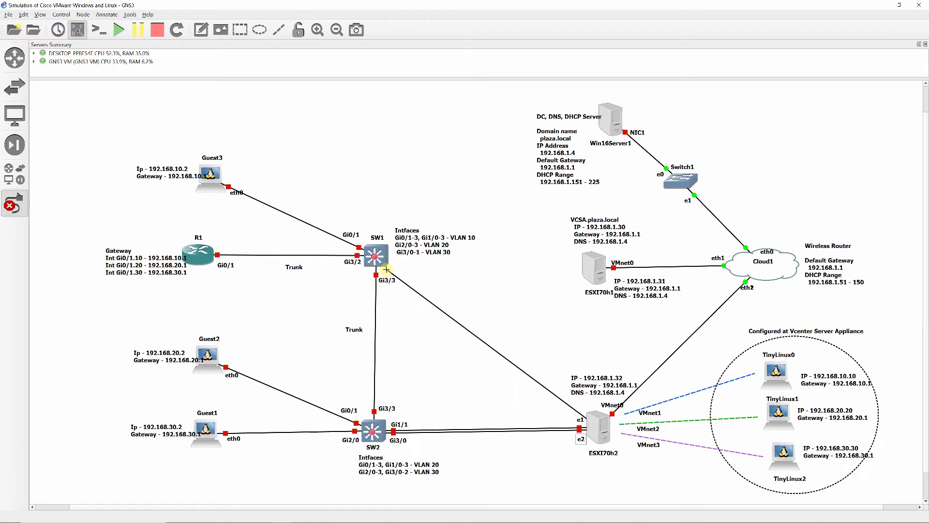
pyautogui.click(386, 269)
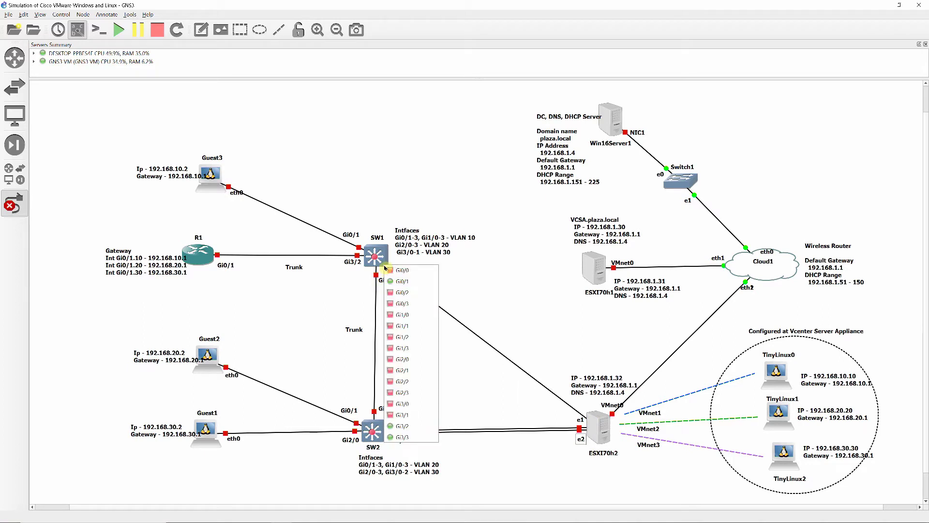
pyautogui.click(390, 294)
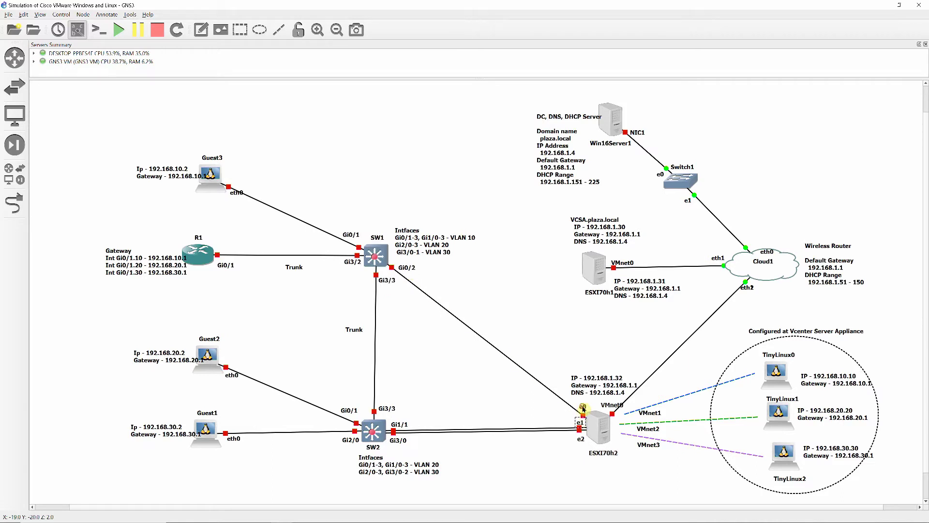
pyautogui.click(582, 409)
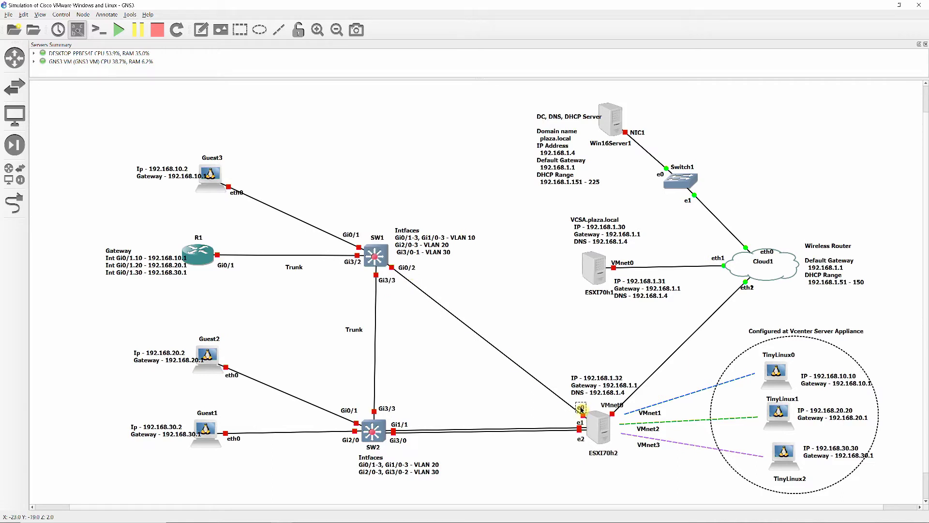
# Step: Start the SW2 and SW1 switches
pyautogui.rightClick(373, 434)
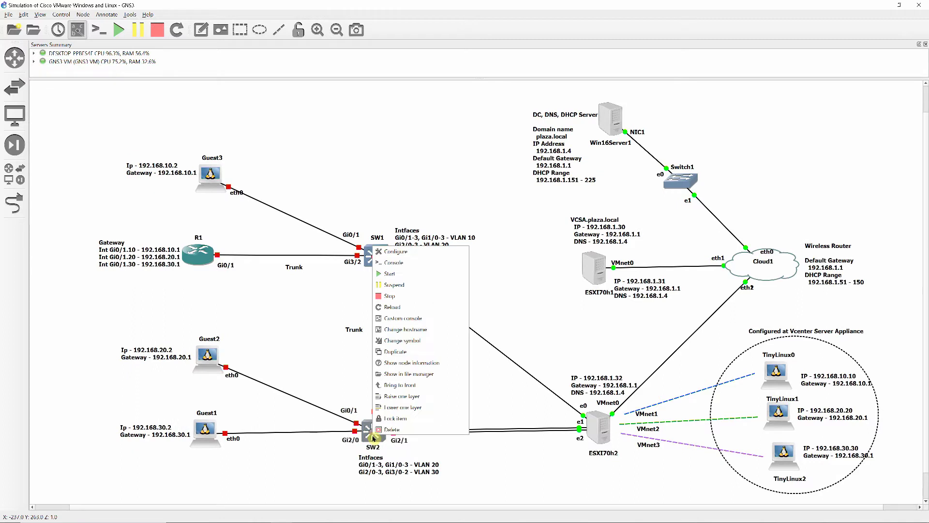
pyautogui.click(389, 274)
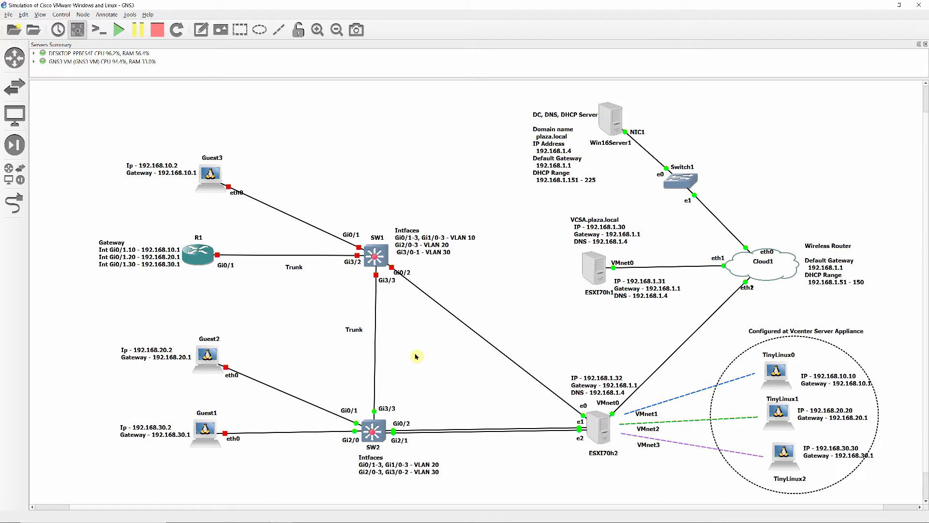
pyautogui.rightClick(374, 258)
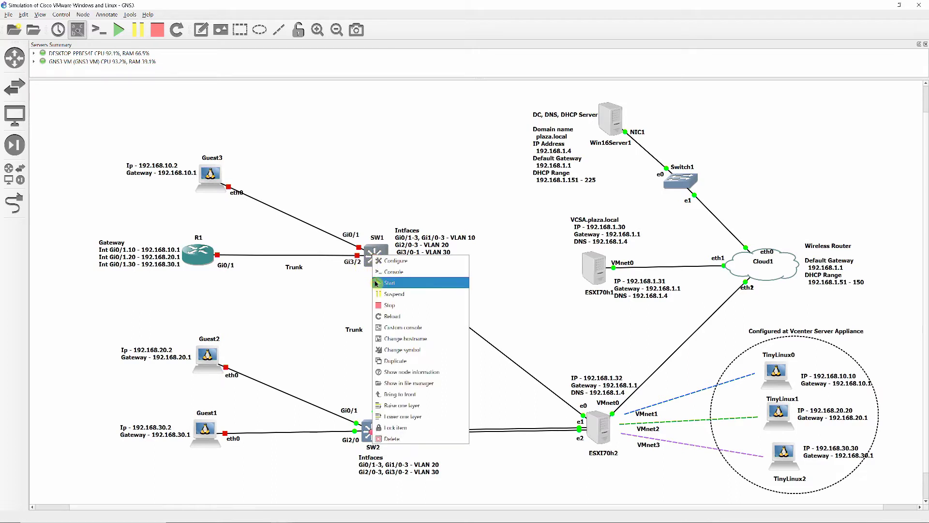
pyautogui.click(377, 284)
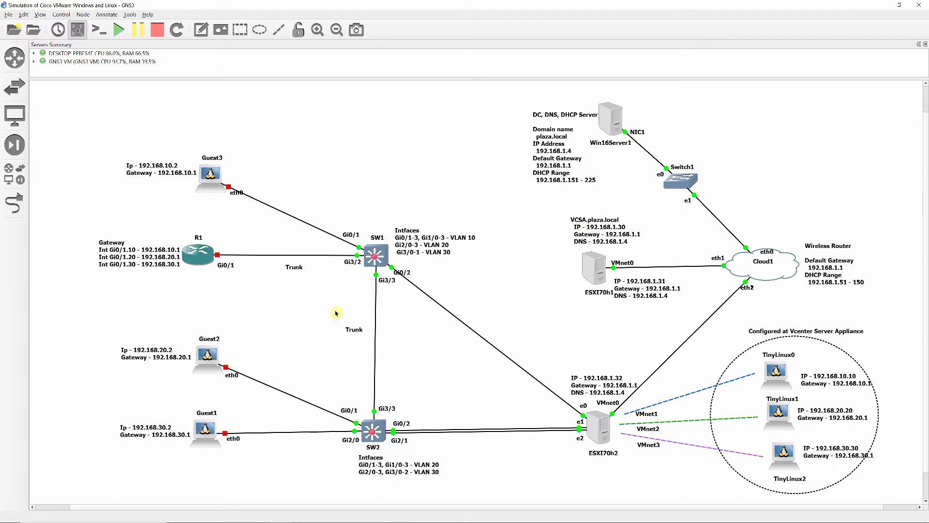
# Step: Start router R1 and open its console session
pyautogui.rightClick(202, 262)
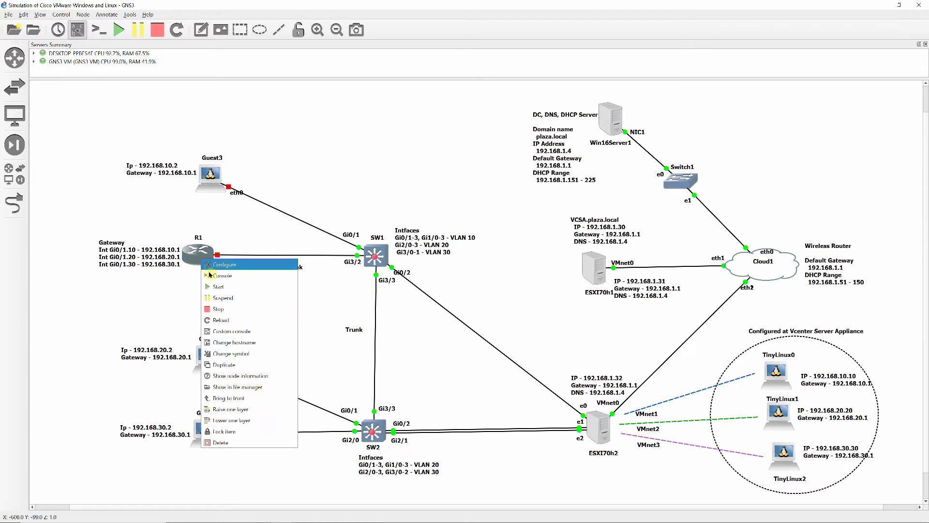
pyautogui.click(215, 288)
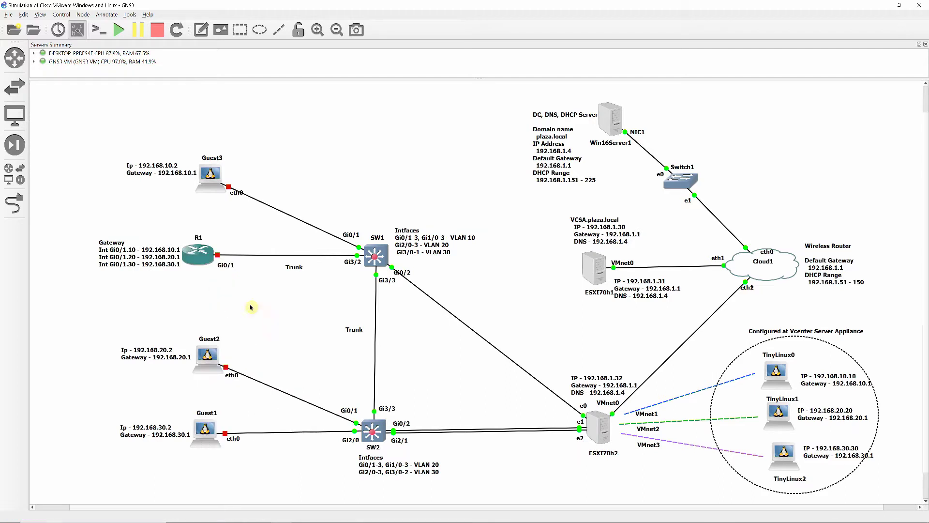
pyautogui.rightClick(198, 260)
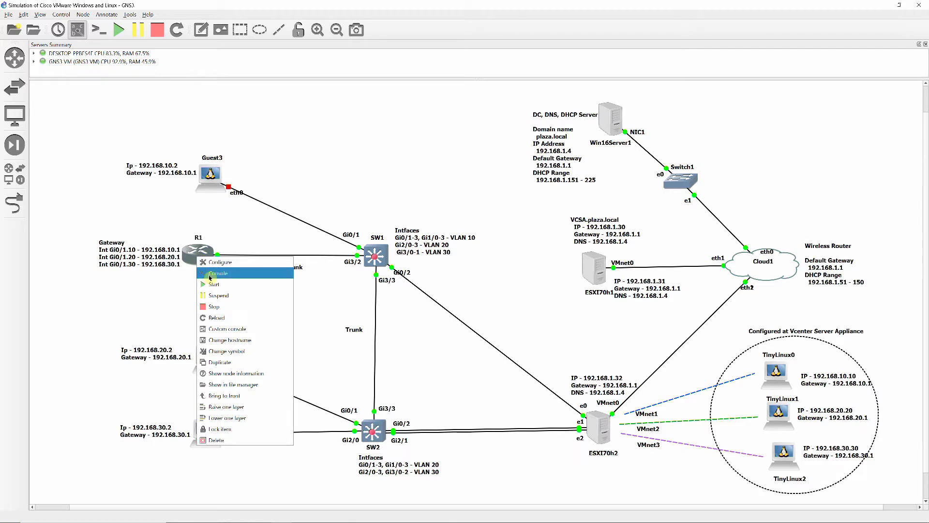
pyautogui.click(209, 274)
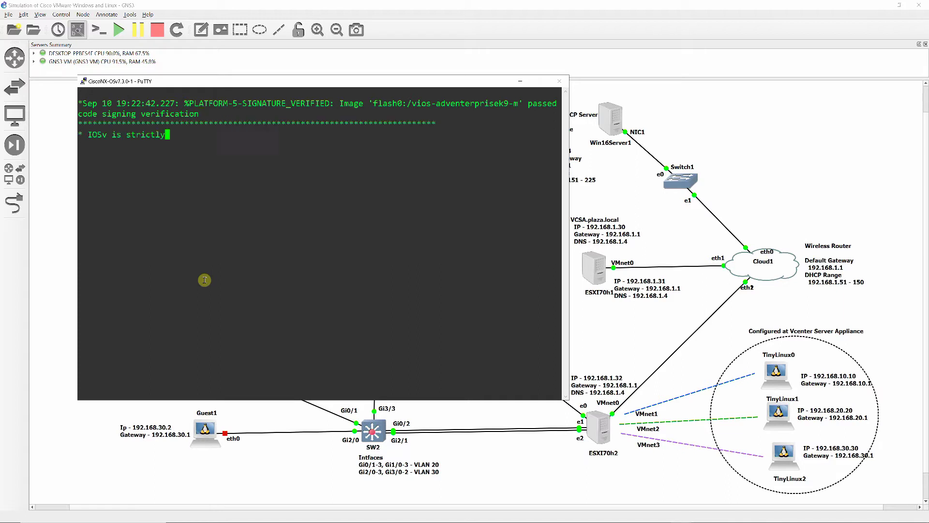
# Step: Run 'sh ip int brief' and 'sh ip route' on R1 to verify subinterfaces Gi0/1.10, .20, .30
pyautogui.write('sh ')
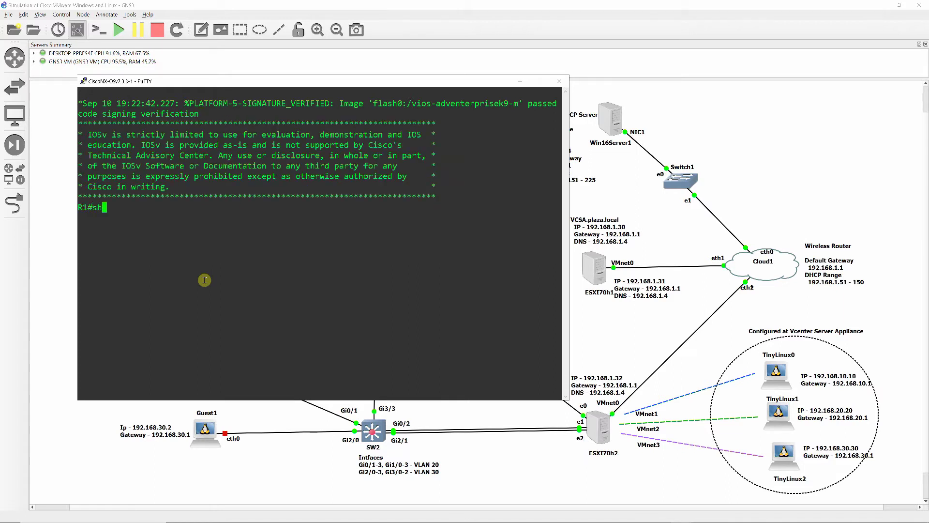
pyautogui.write('ip int brief')
pyautogui.press('Return')
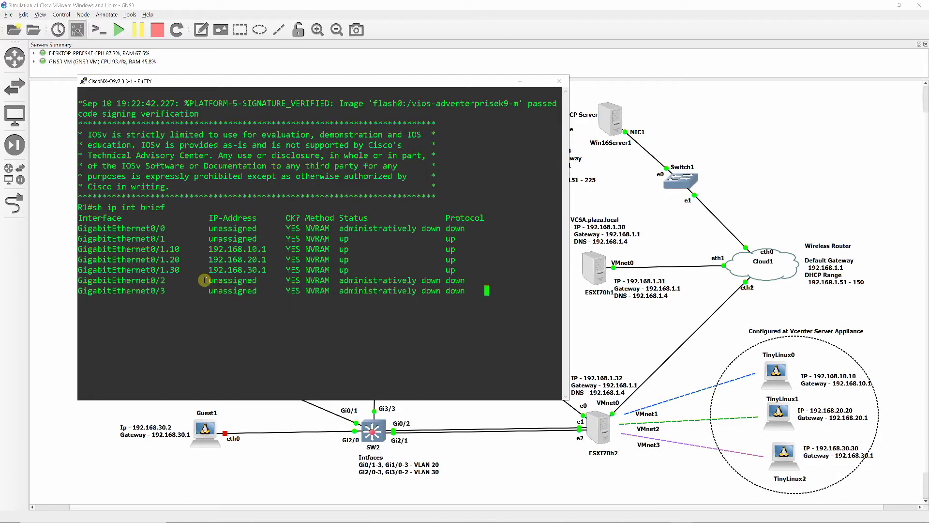
pyautogui.write('sh ip route')
pyautogui.press('Return')
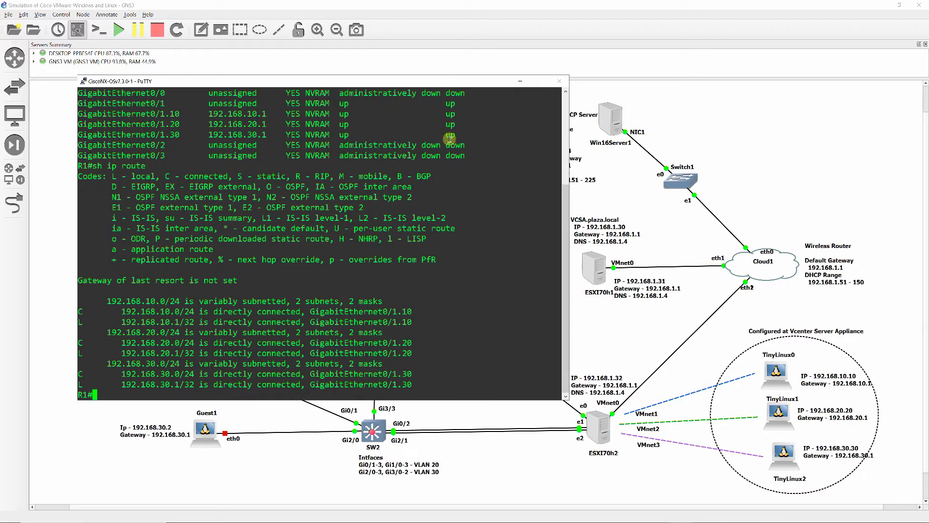
pyautogui.click(519, 82)
# Step: Open SW1's console and run 'sh ip int brief'
pyautogui.rightClick(379, 262)
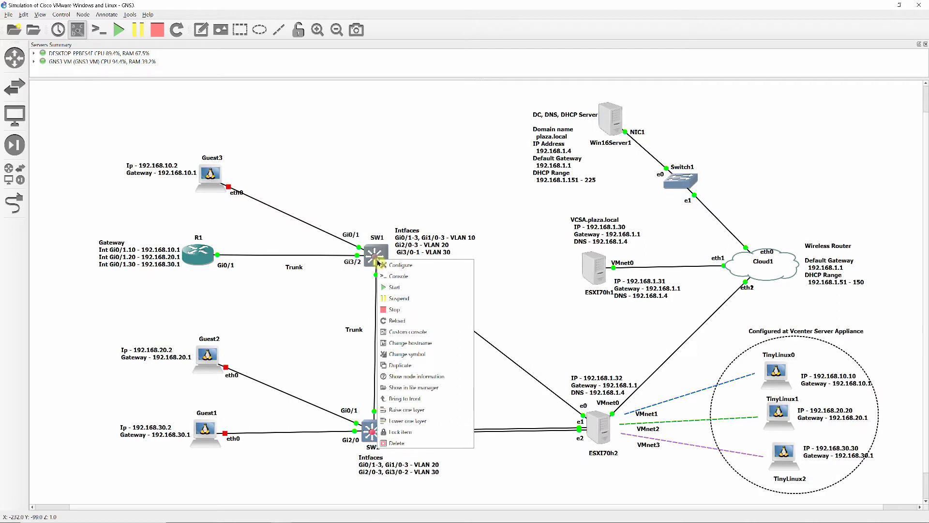
pyautogui.click(394, 277)
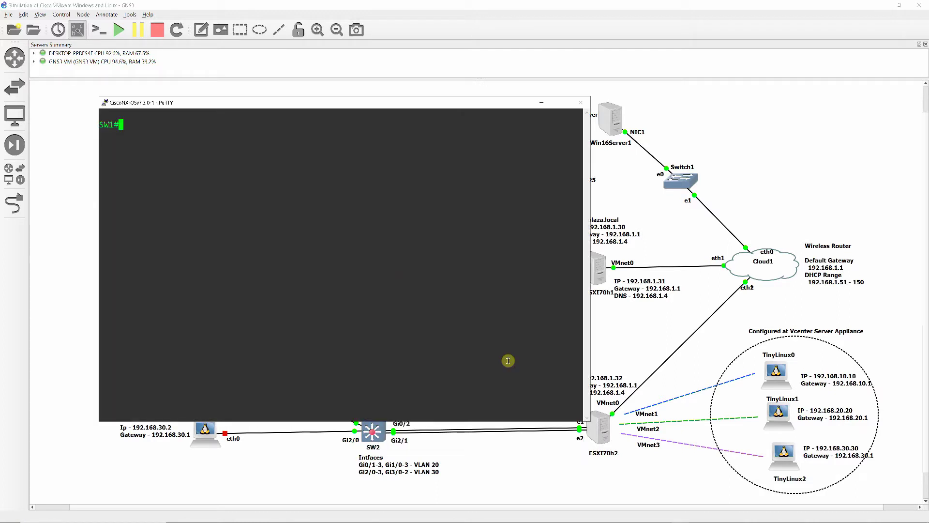
pyautogui.write('sh i')
pyautogui.write('p int brief')
pyautogui.press('Return')
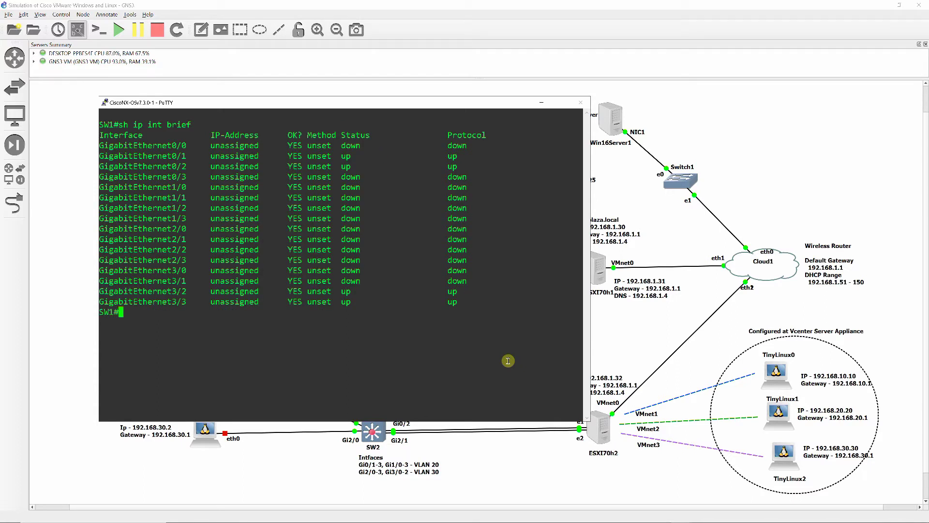
# Step: Show switchport and trunk details for SW1 port Gi3/2
pyautogui.write('sh int Gi3/2 switchport')
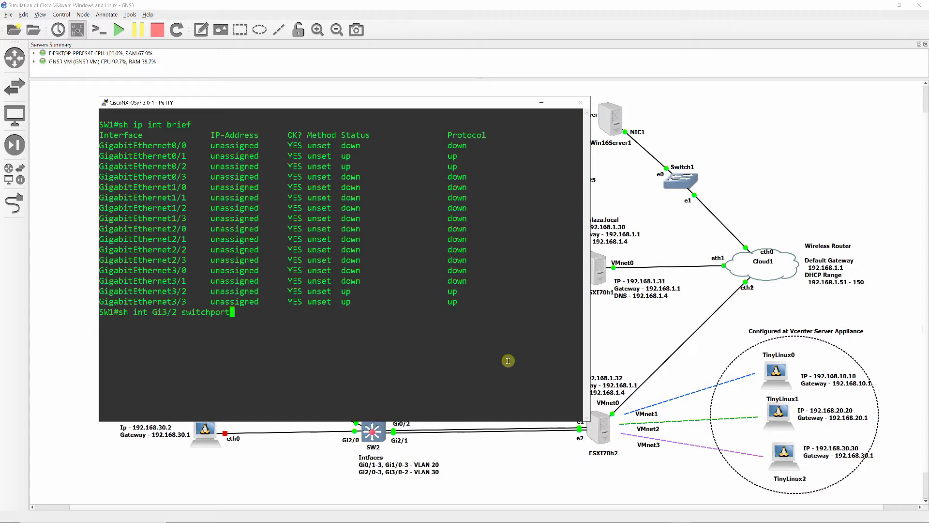
pyautogui.press('Return')
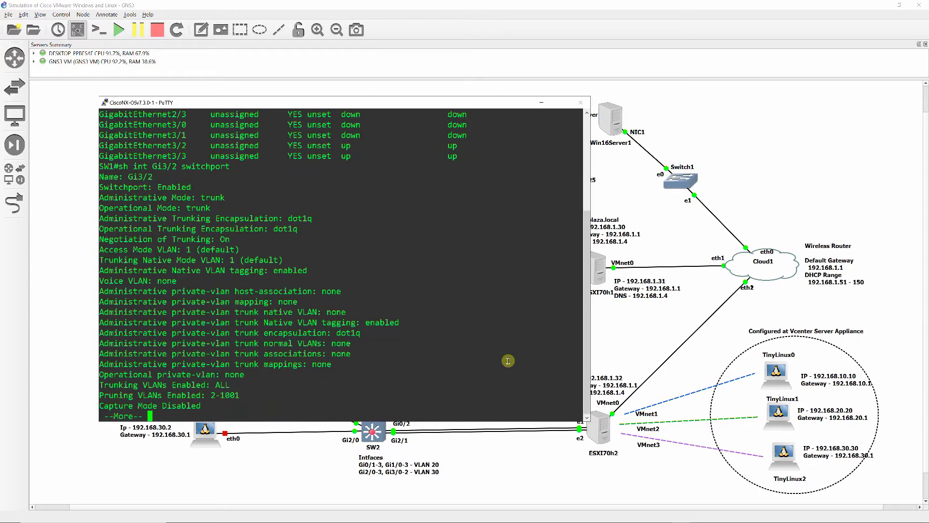
pyautogui.press('space')
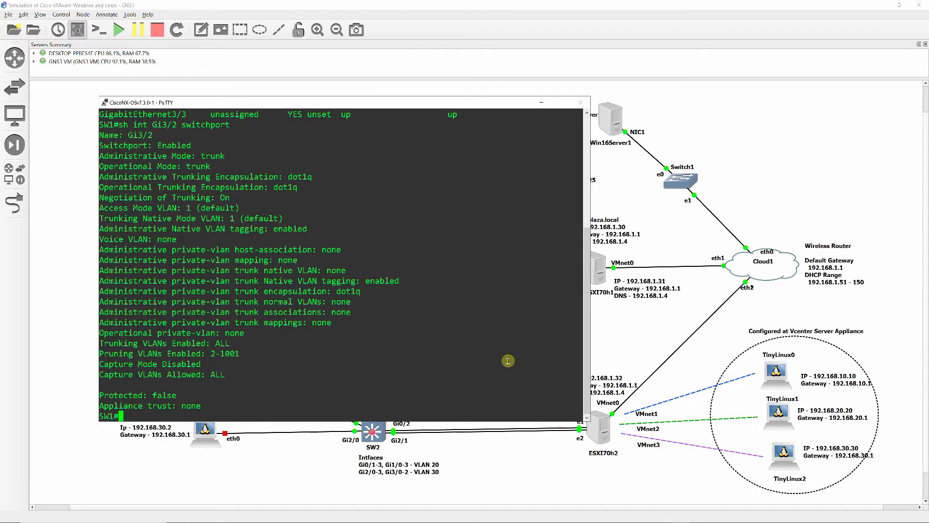
pyautogui.press('Up')
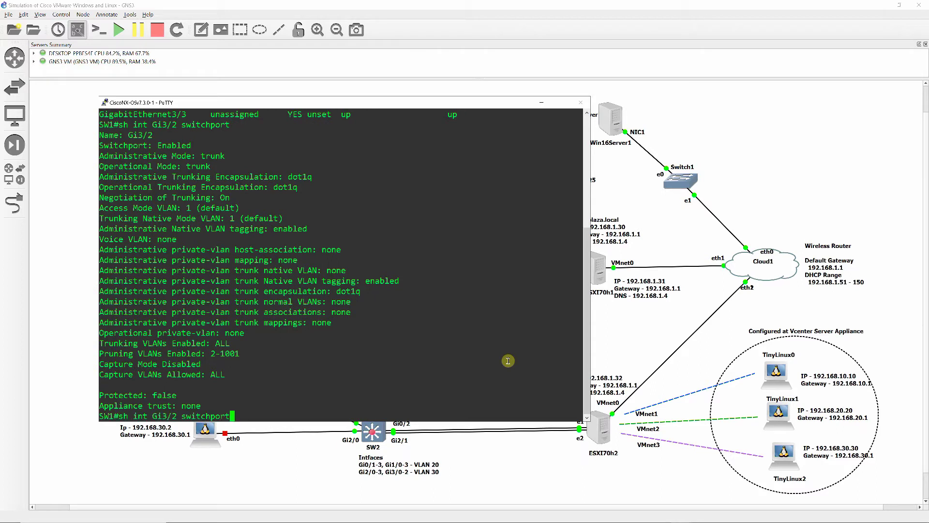
pyautogui.press('BackSpace')
pyautogui.press('BackSpace')
pyautogui.press('BackSpace')
pyautogui.press('BackSpace')
pyautogui.press('BackSpace')
pyautogui.press('BackSpace')
pyautogui.press('BackSpace')
pyautogui.press('BackSpace')
pyautogui.press('BackSpace')
pyautogui.press('BackSpace')
pyautogui.write('trunk')
pyautogui.press('Return')
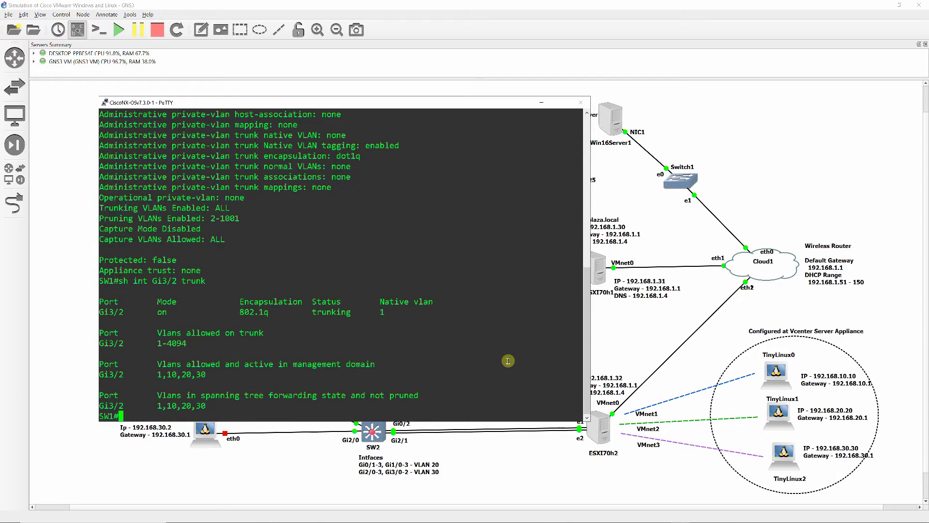
# Step: Show switchport and trunk details for SW1 port Gi3/3, confirming 802.1q with VLANs 1,10,20,30
pyautogui.press('Up')
pyautogui.press('Up')
pyautogui.press('Left')
pyautogui.press('Left')
pyautogui.press('Left')
pyautogui.press('Left')
pyautogui.press('Left')
pyautogui.press('Left')
pyautogui.press('Left')
pyautogui.press('Left')
pyautogui.press('Left')
pyautogui.press('Left')
pyautogui.press('BackSpace')
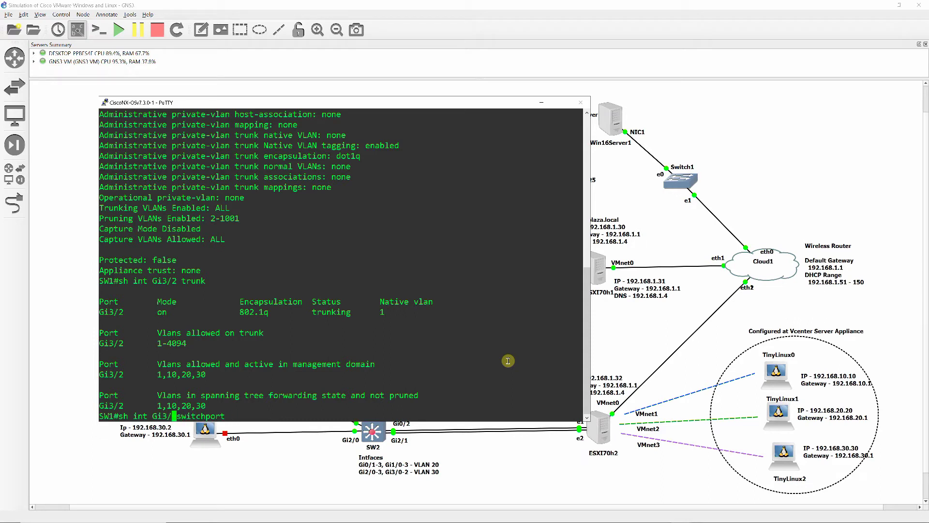
pyautogui.write('3~')
pyautogui.press('BackSpace')
pyautogui.press('End')
pyautogui.press('Return')
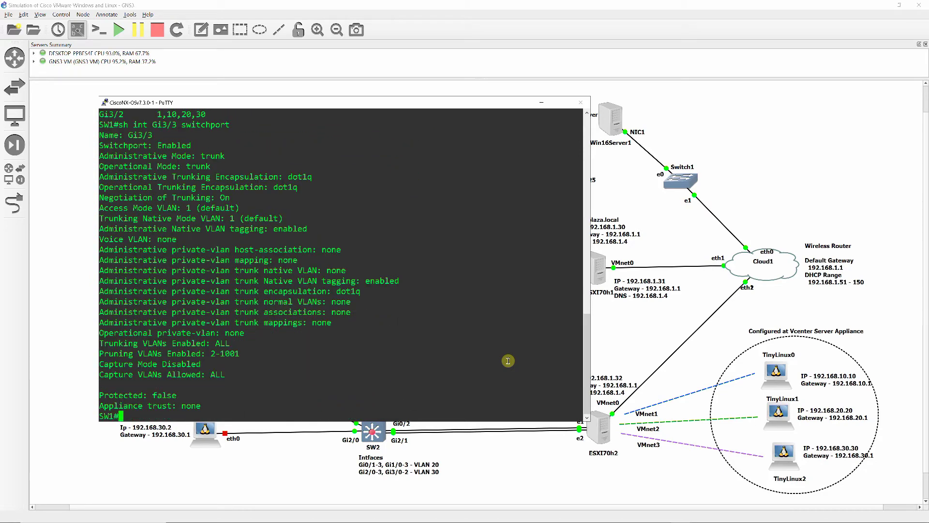
pyautogui.press('Up')
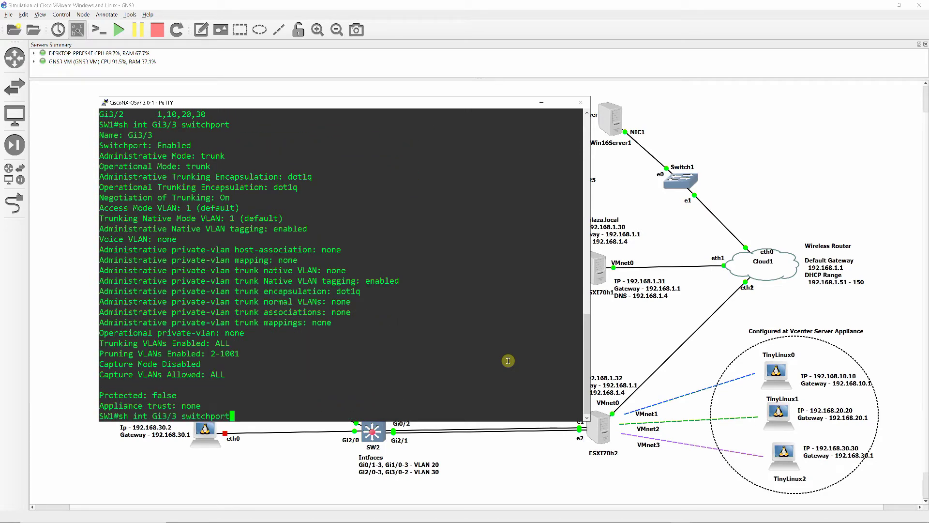
pyautogui.press('BackSpace')
pyautogui.press('BackSpace')
pyautogui.press('BackSpace')
pyautogui.press('BackSpace')
pyautogui.press('BackSpace')
pyautogui.press('BackSpace')
pyautogui.press('BackSpace')
pyautogui.press('BackSpace')
pyautogui.press('BackSpace')
pyautogui.press('BackSpace')
pyautogui.write('trunk')
pyautogui.press('Return')
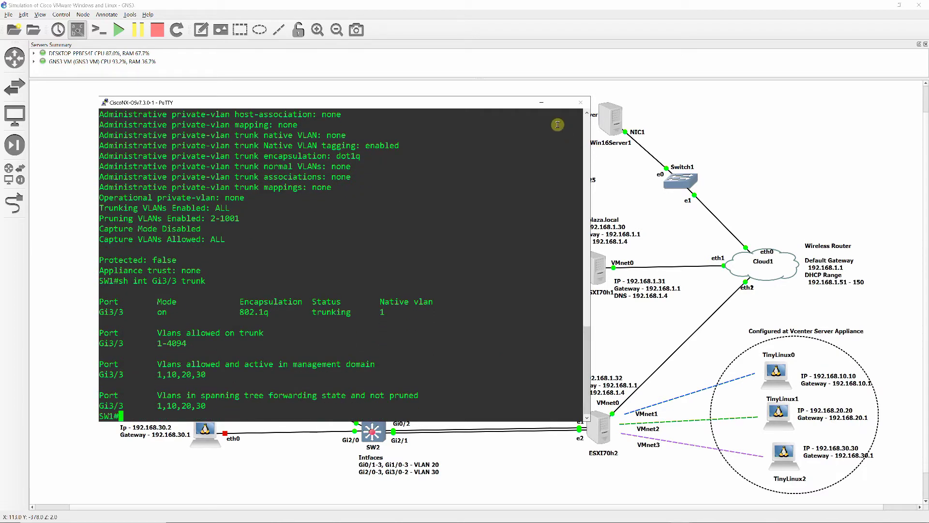
pyautogui.click(540, 105)
# Step: Open SW2's console, enter privileged mode with 'en', and run 'sh ip int brief'
pyautogui.moveTo(466, 521)
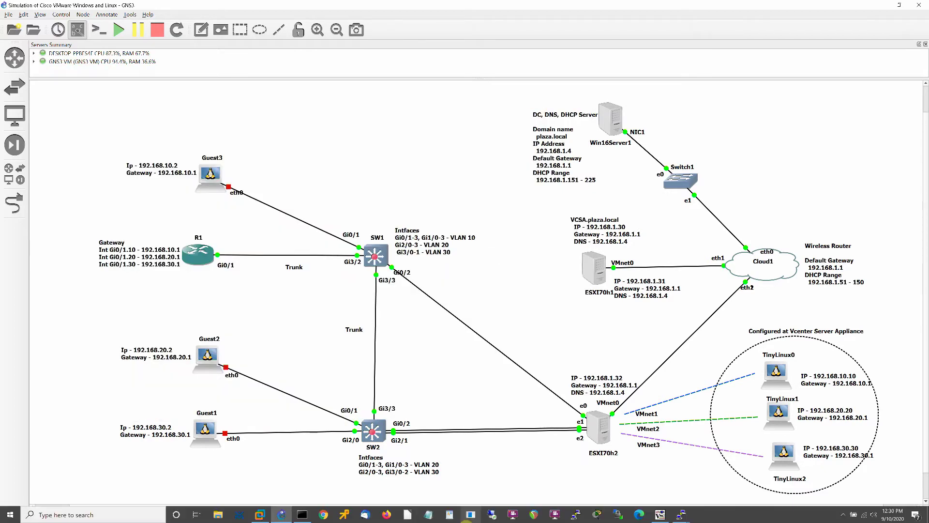
pyautogui.rightClick(373, 434)
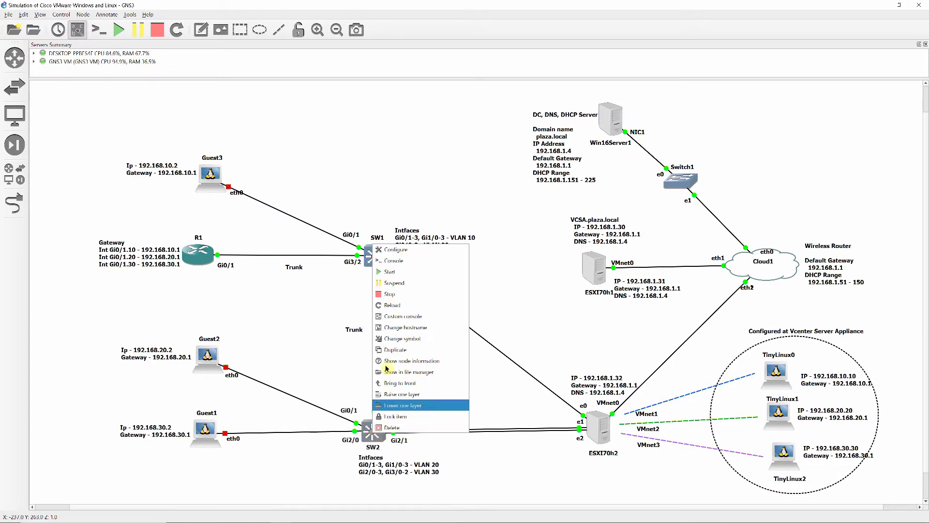
pyautogui.click(396, 264)
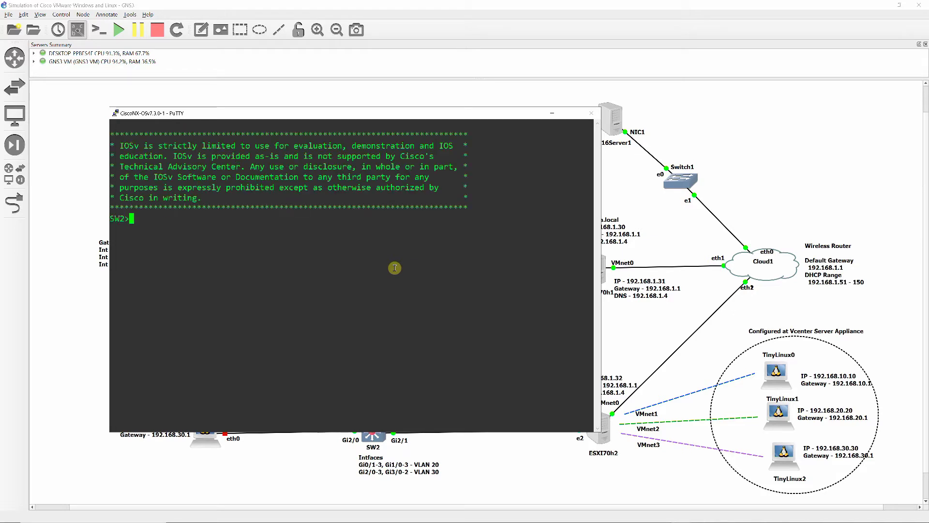
pyautogui.write('en')
pyautogui.press('Return')
pyautogui.write('sh ip in')
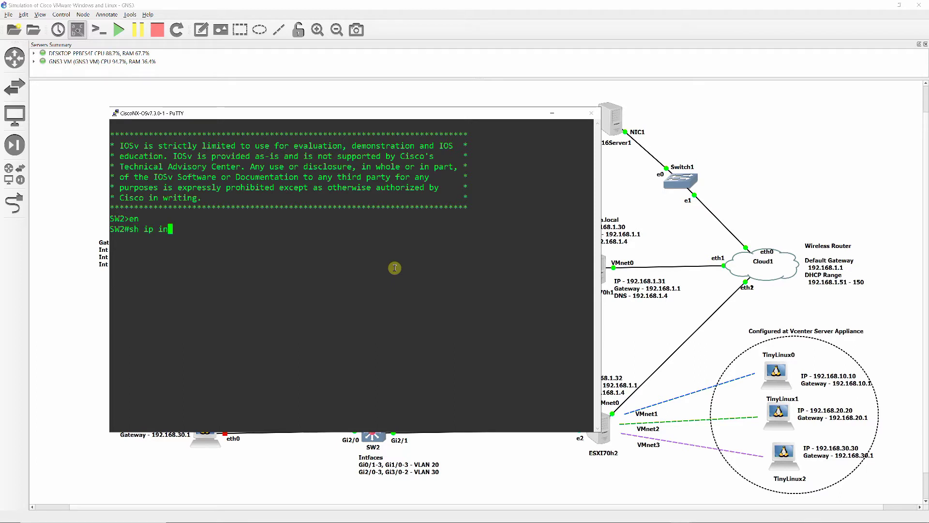
pyautogui.write('t brief')
pyautogui.press('Return')
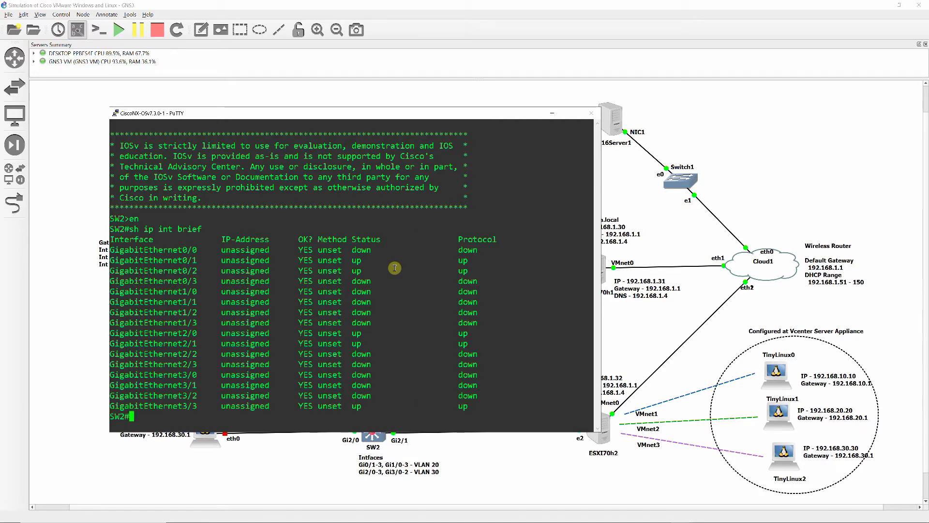
# Step: Show switchport and trunk details for SW2 Gi3/3, confirming 802.1q with VLANs 1,20,30
pyautogui.write('sh int Gi')
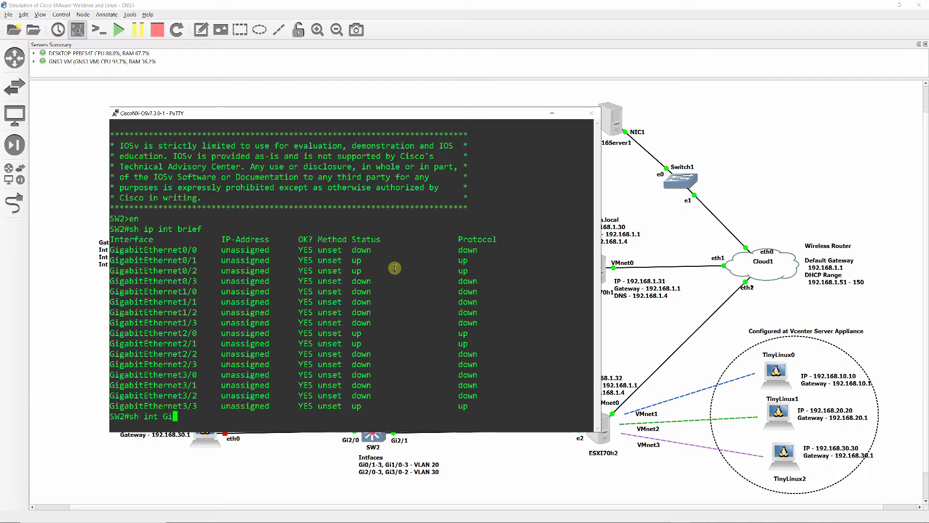
pyautogui.write('3/3 switchport')
pyautogui.press('Return')
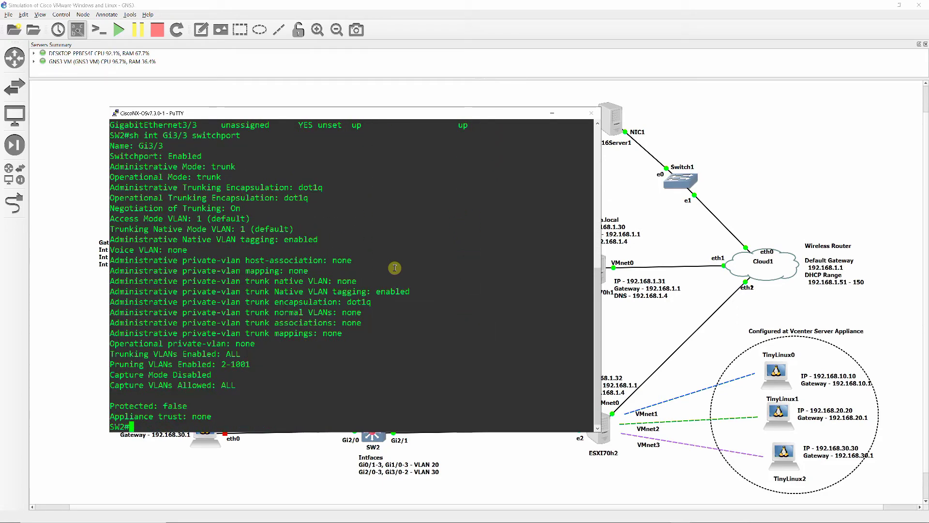
pyautogui.press('Up')
pyautogui.press('BackSpace')
pyautogui.press('BackSpace')
pyautogui.press('BackSpace')
pyautogui.press('BackSpace')
pyautogui.press('BackSpace')
pyautogui.press('BackSpace')
pyautogui.press('BackSpace')
pyautogui.press('BackSpace')
pyautogui.press('BackSpace')
pyautogui.press('BackSpace')
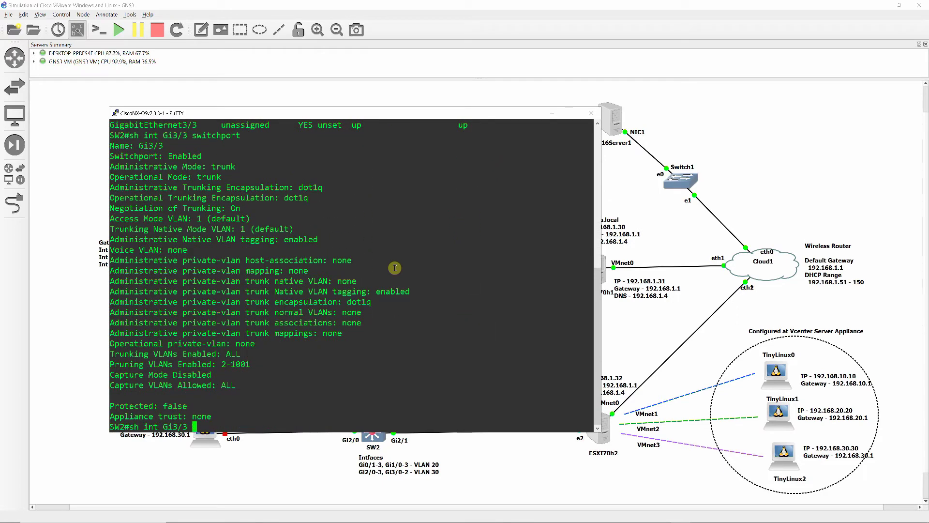
pyautogui.write('trunk')
pyautogui.press('Return')
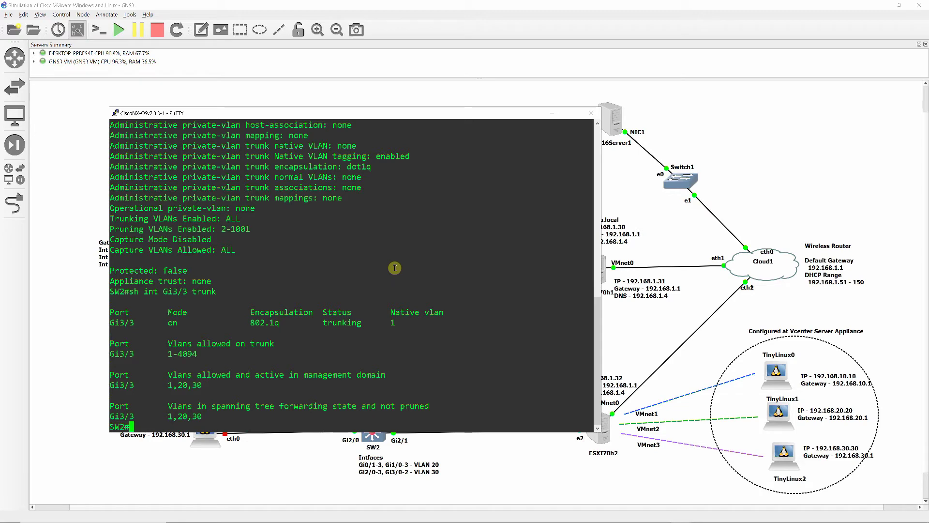
pyautogui.click(552, 113)
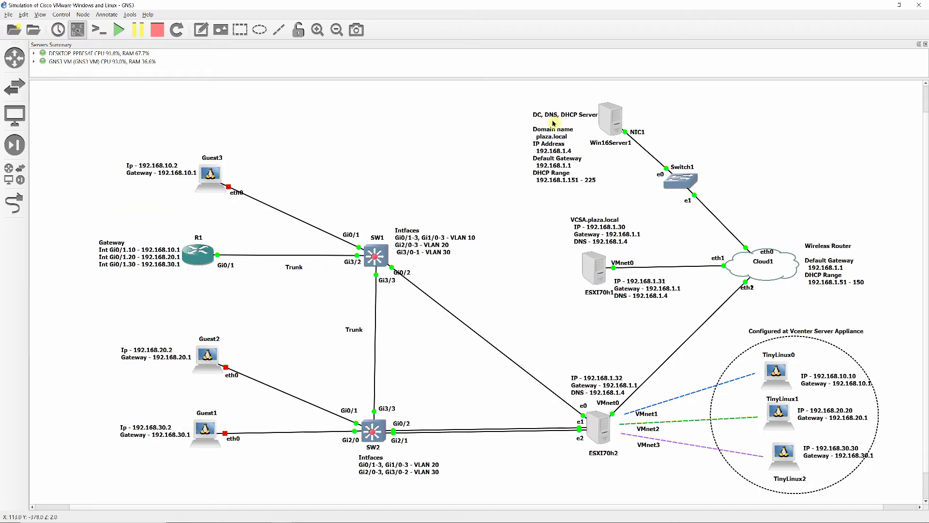
# Step: Start the Guest3, Guest2 and Guest1 host nodes
pyautogui.rightClick(206, 177)
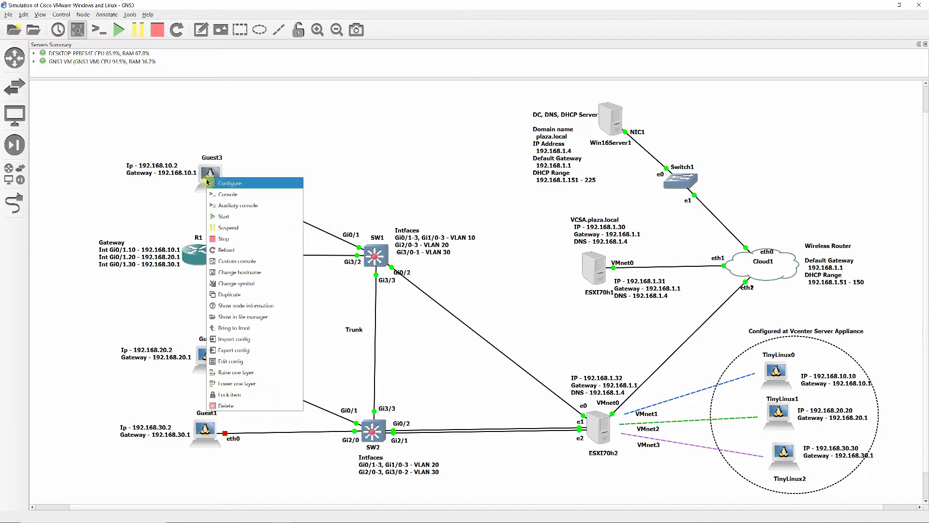
pyautogui.click(224, 216)
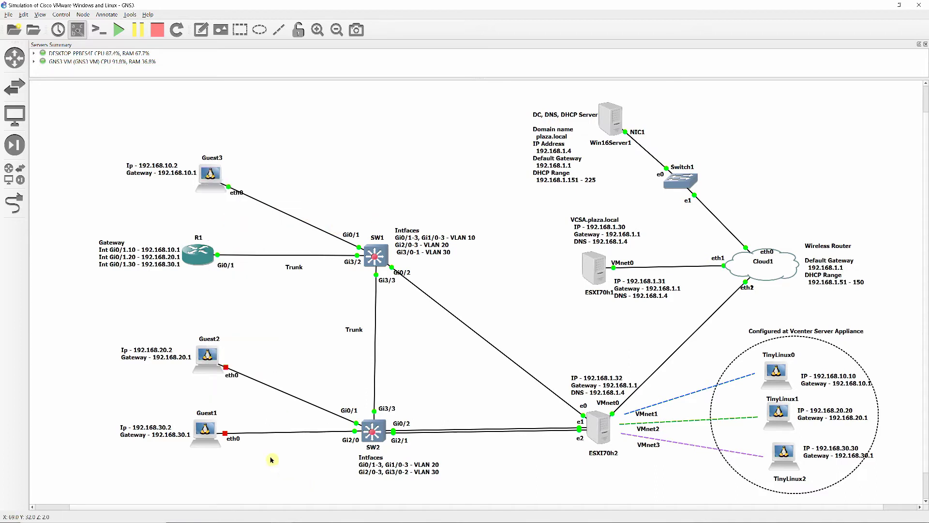
pyautogui.rightClick(209, 359)
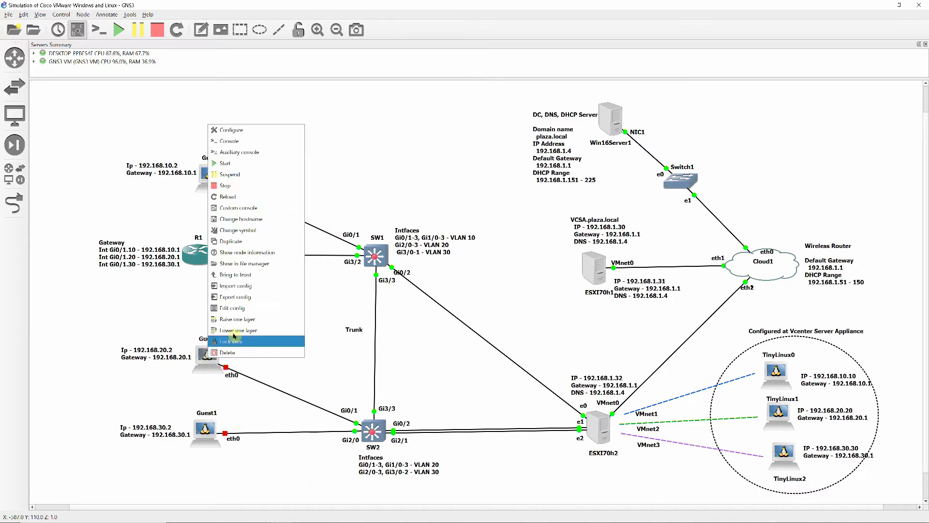
pyautogui.click(237, 169)
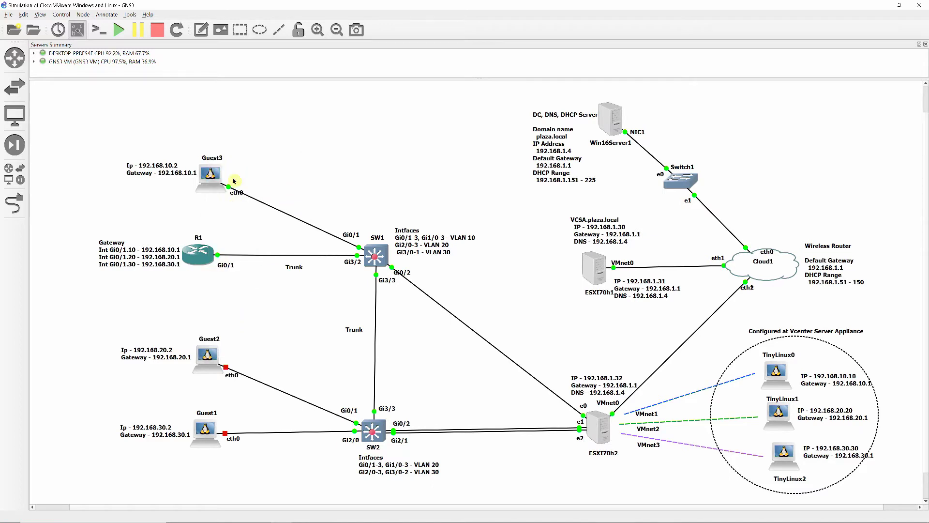
pyautogui.rightClick(208, 434)
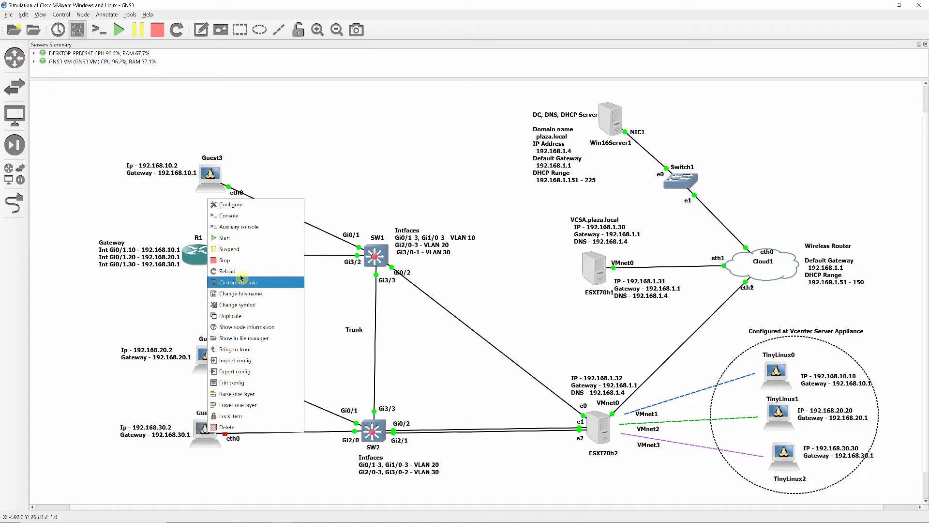
pyautogui.click(227, 238)
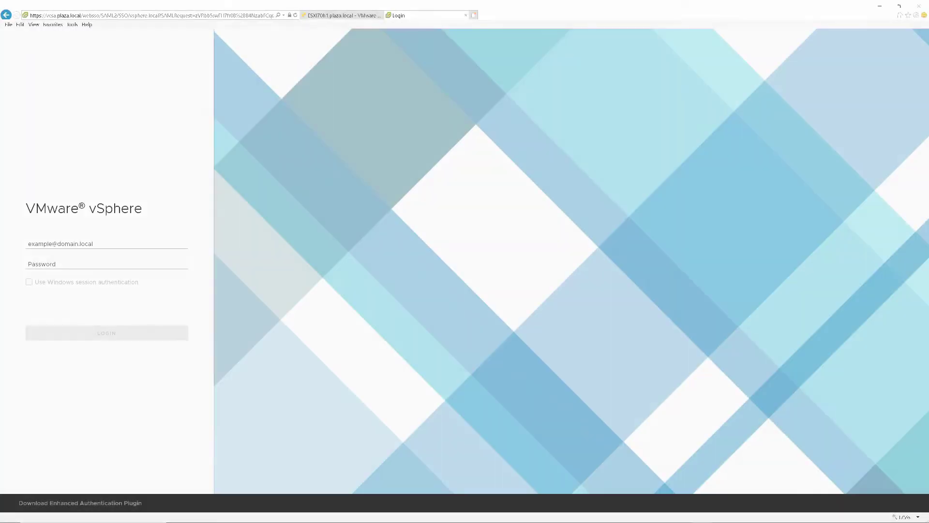
# Step: Log in to vSphere with the SSO administrator account and password, dismissing the expired-licenses warning
pyautogui.click(129, 241)
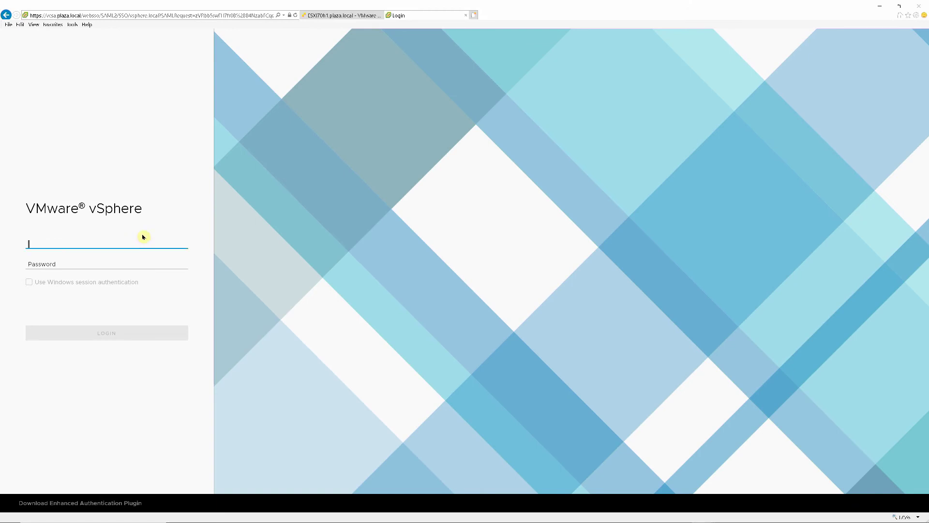
pyautogui.write('ad')
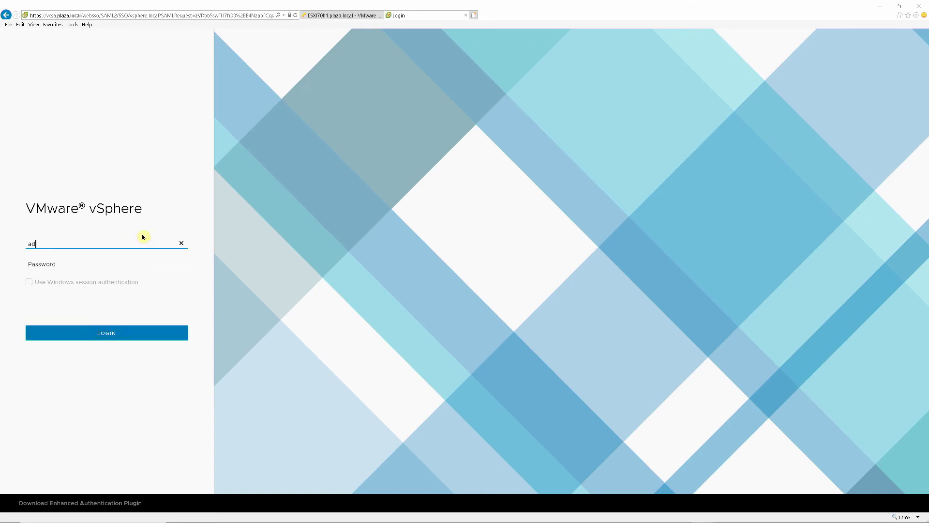
pyautogui.write('ministrator@vsphere.local')
pyautogui.press('Tab')
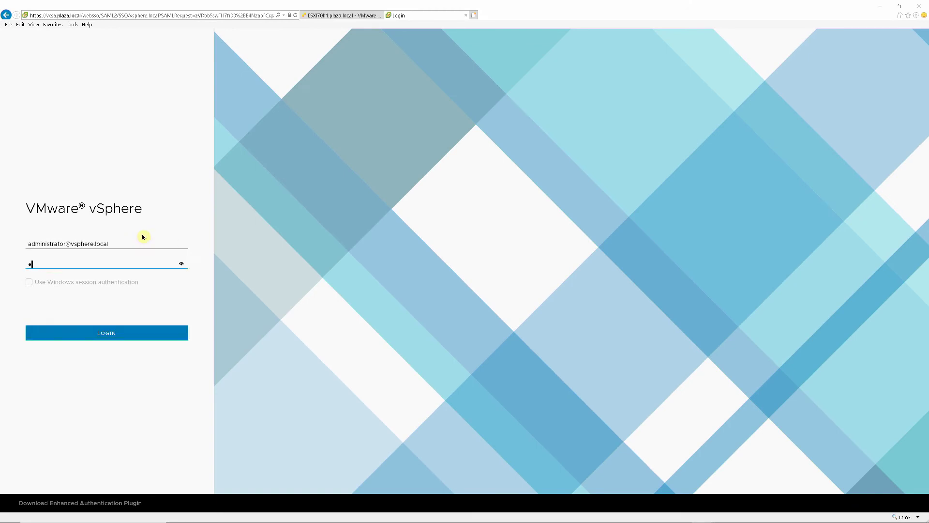
pyautogui.press('Return')
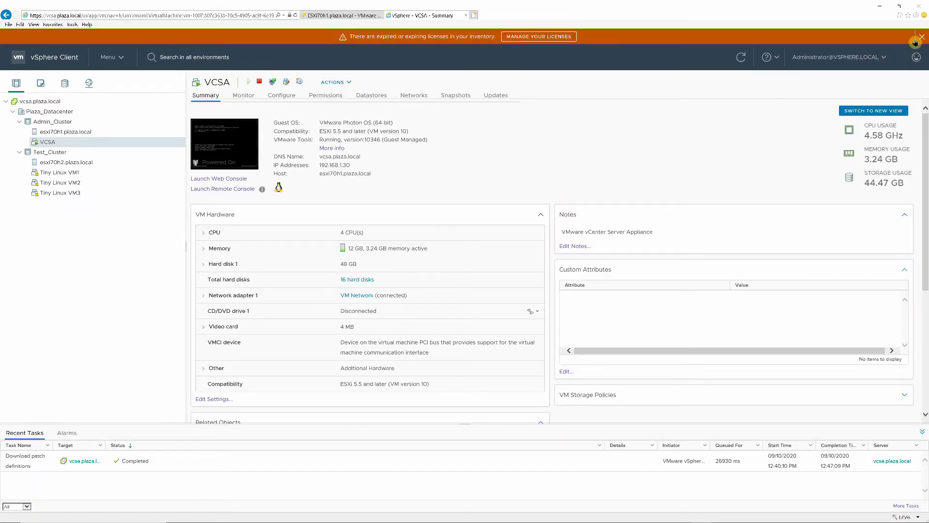
pyautogui.click(920, 38)
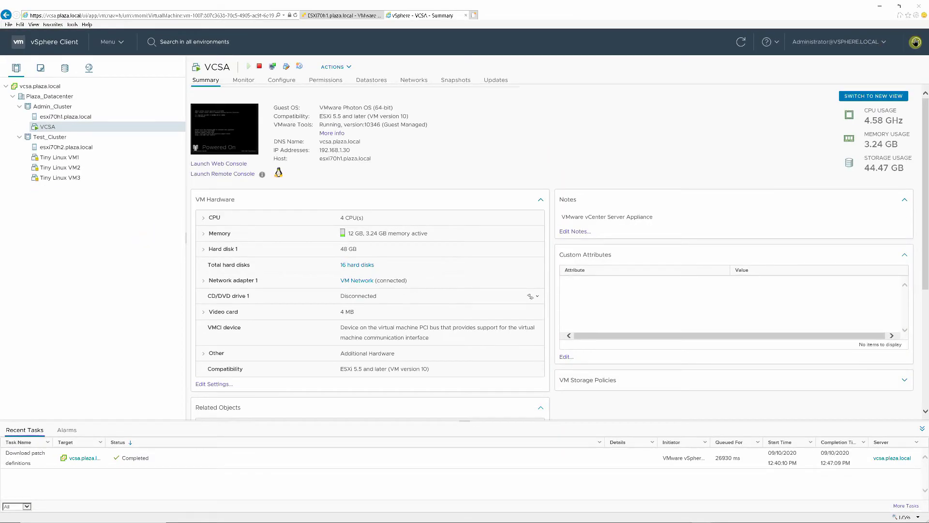
# Step: Power on Tiny Linux VM1, VM2 and VM3 in Test_Cluster
pyautogui.click(53, 157)
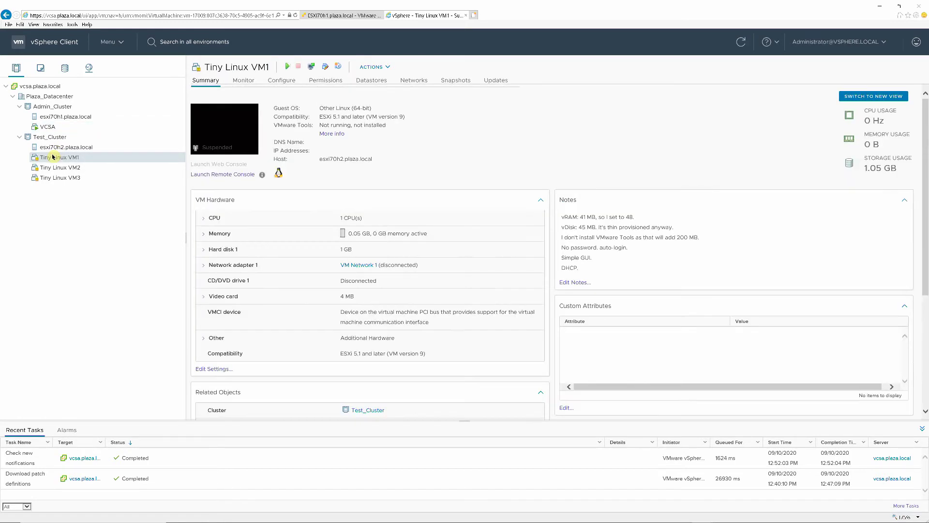
pyautogui.rightClick(53, 156)
pyautogui.moveTo(86, 179)
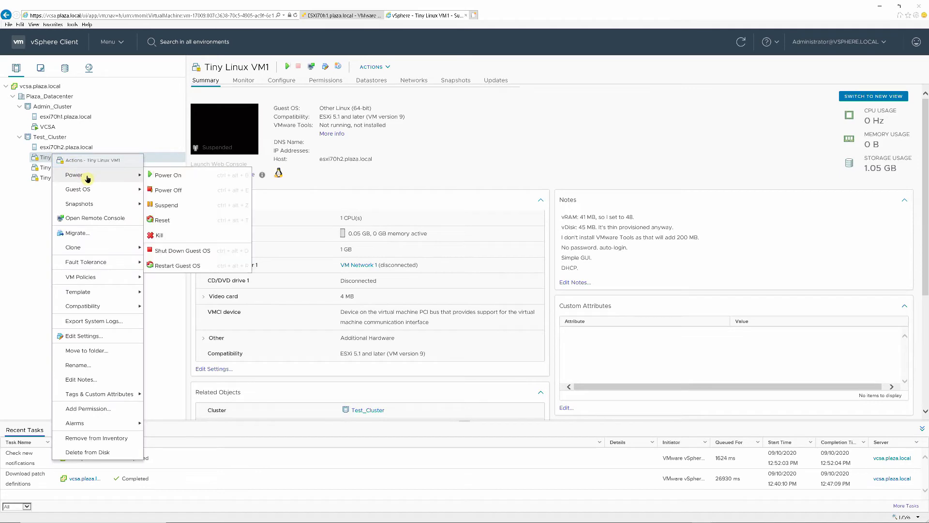
pyautogui.click(176, 179)
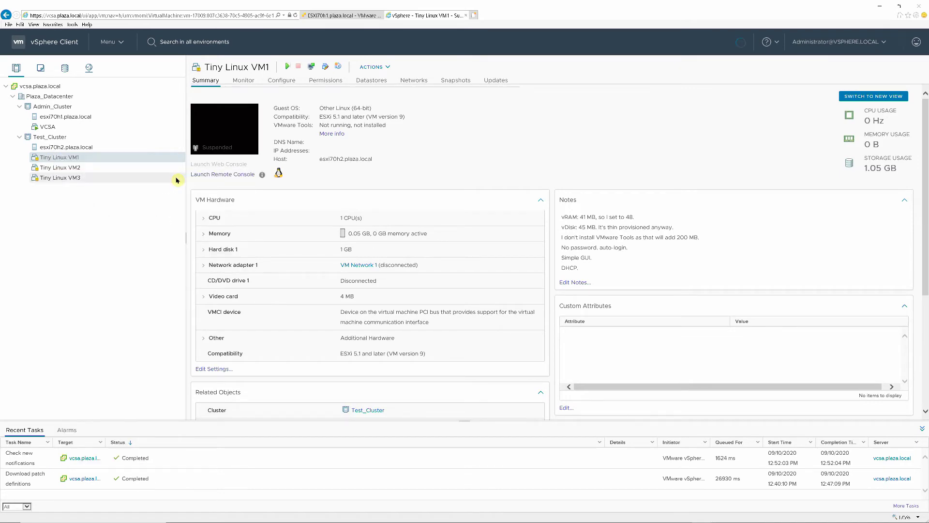
pyautogui.rightClick(59, 167)
pyautogui.click(173, 198)
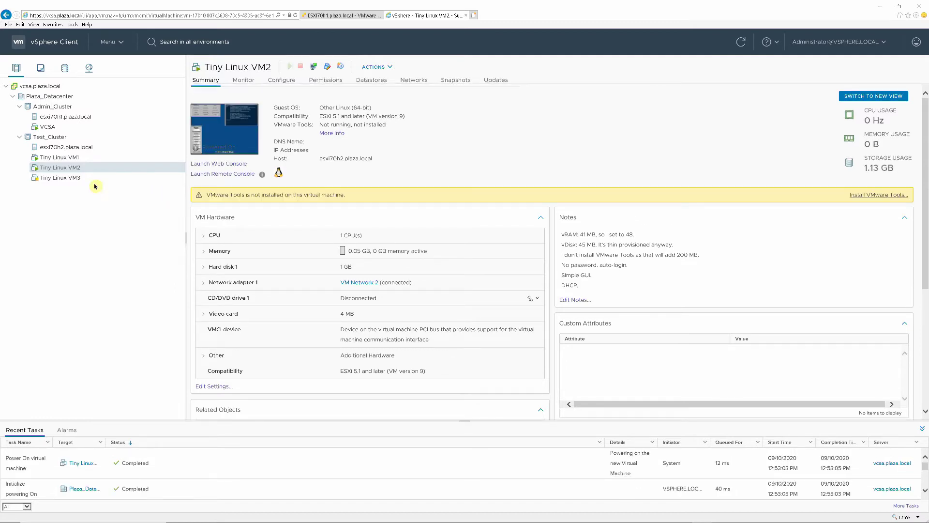
pyautogui.click(67, 179)
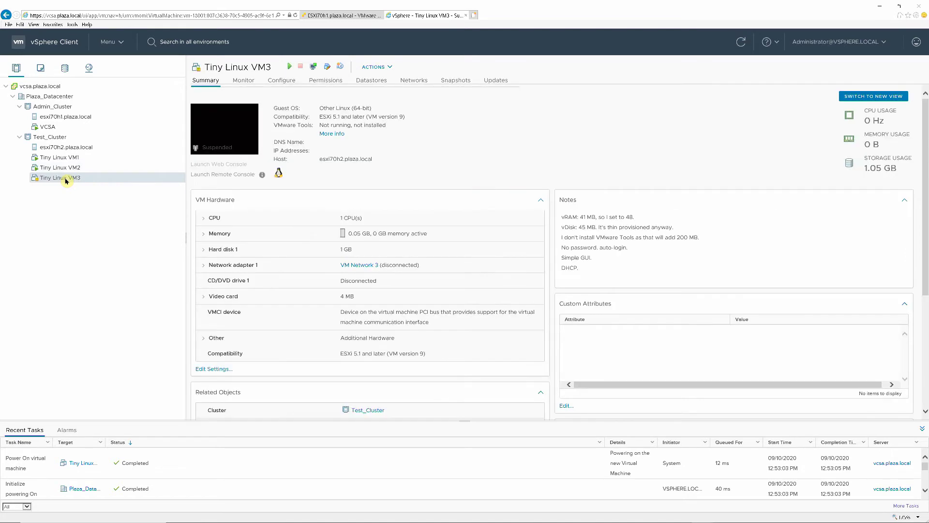
pyautogui.rightClick(66, 179)
pyautogui.moveTo(91, 198)
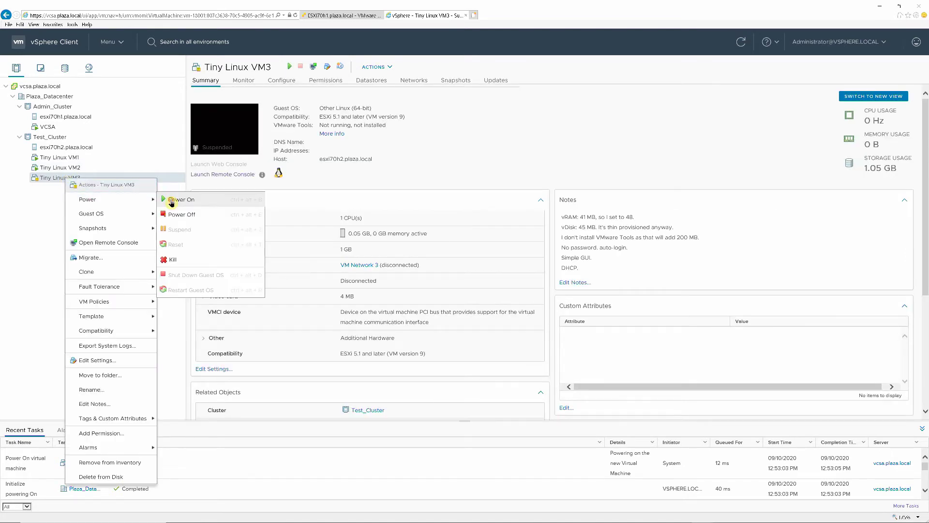
pyautogui.click(172, 203)
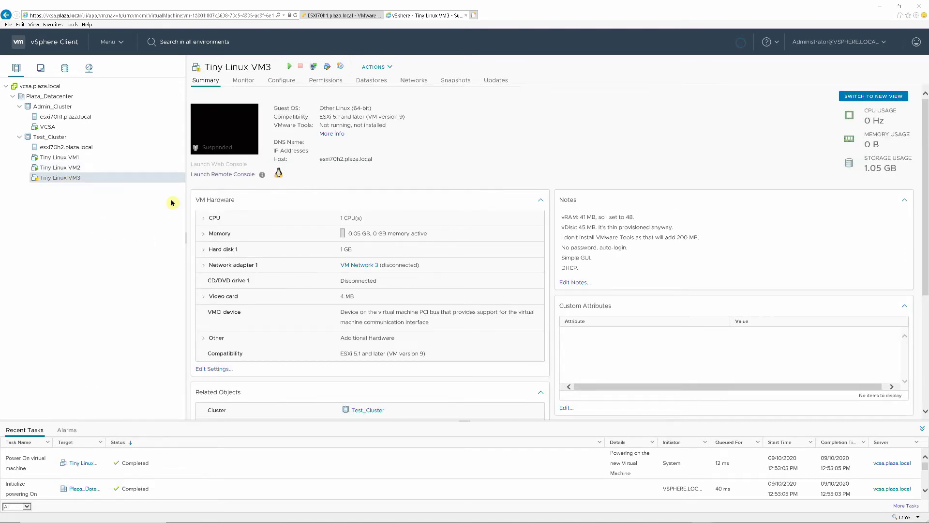
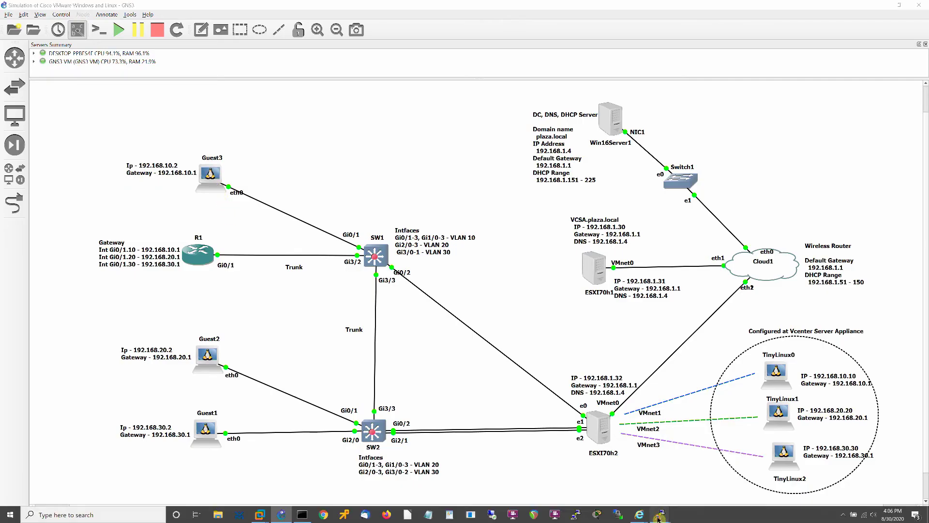
# Step: In Guest3's console, ping the VLAN 10 and VLAN 20 gateways, 192.168.10.1 and 192.168.20.1
pyautogui.moveTo(657, 518)
pyautogui.click(630, 472)
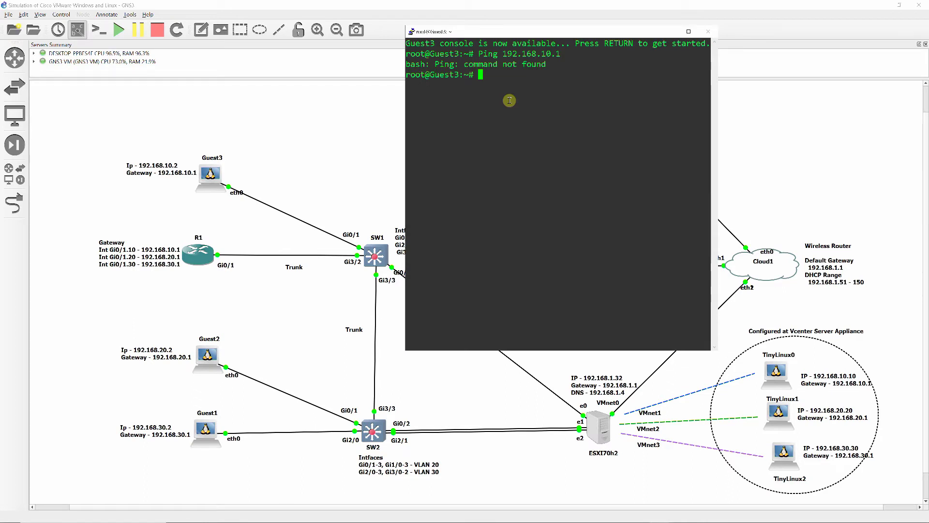
pyautogui.write('ping 192.168.10.1')
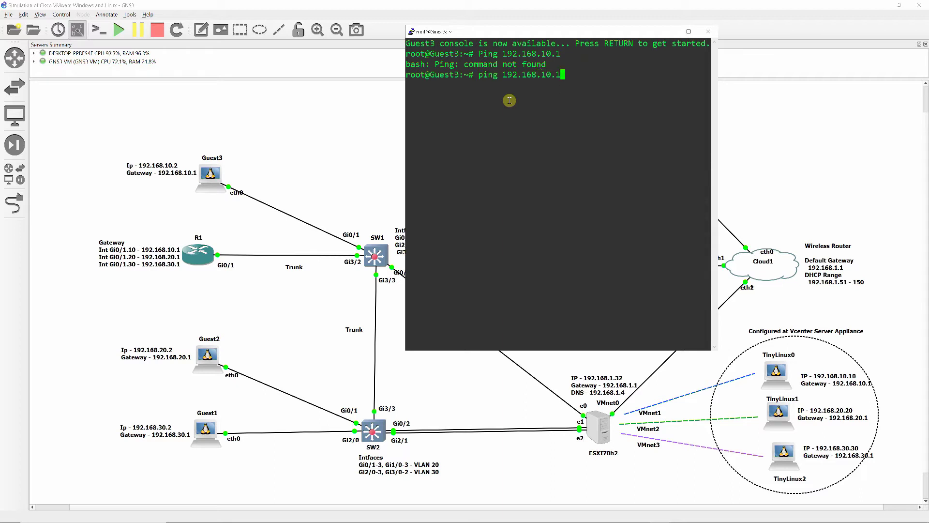
pyautogui.press('Return')
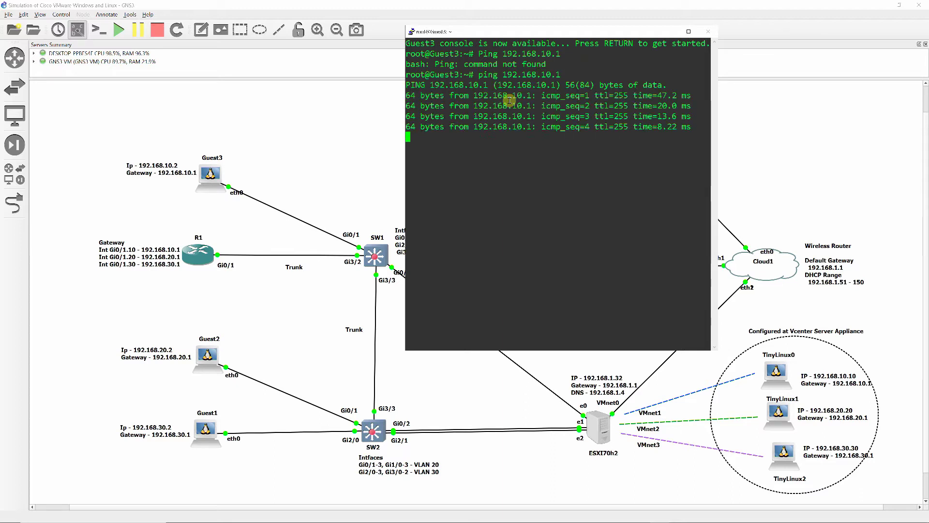
pyautogui.hotkey('ctrl', 'c')
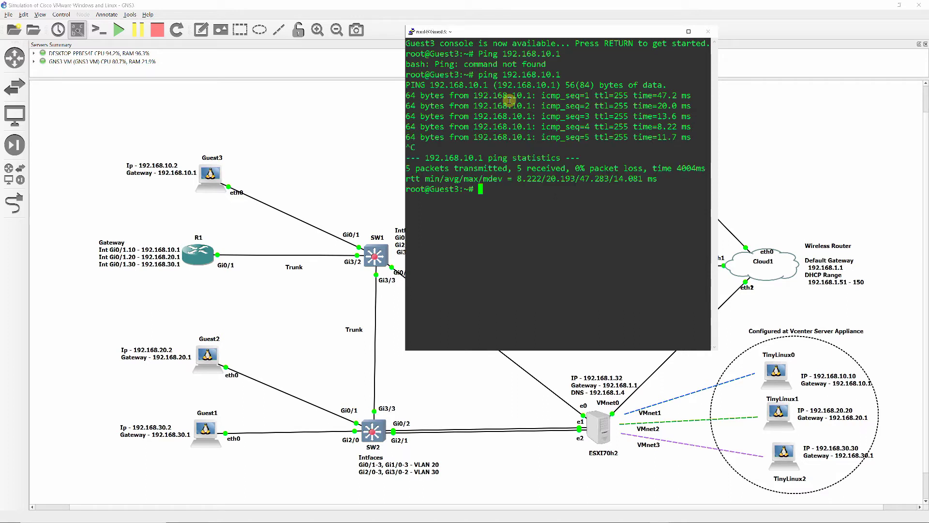
pyautogui.press('Up')
pyautogui.press('Left')
pyautogui.press('Left')
pyautogui.press('Left')
pyautogui.press('BackSpace')
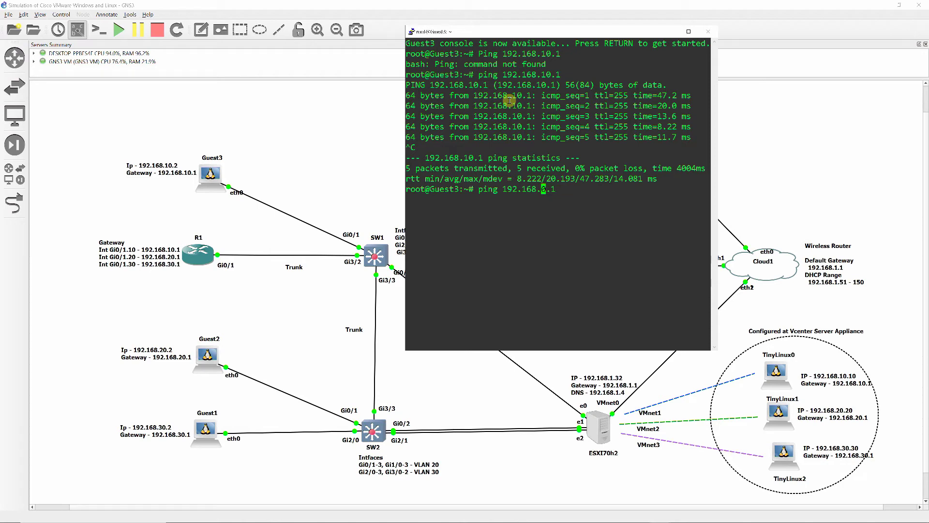
pyautogui.write('2')
pyautogui.press('Return')
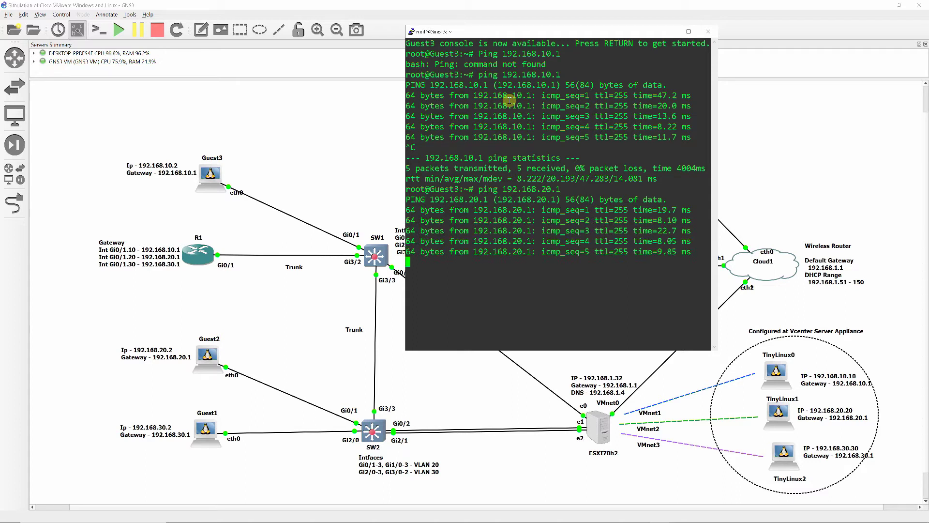
pyautogui.hotkey('ctrl', 'c')
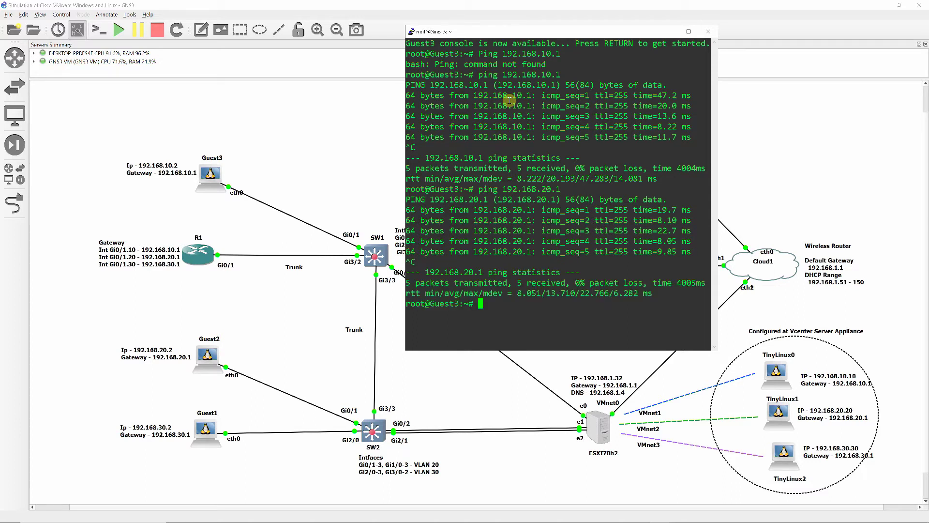
# Step: Ping the VLAN 30 gateway at 192.168.30.1 from Guest3
pyautogui.press('Up')
pyautogui.press('Left')
pyautogui.press('Left')
pyautogui.press('Left')
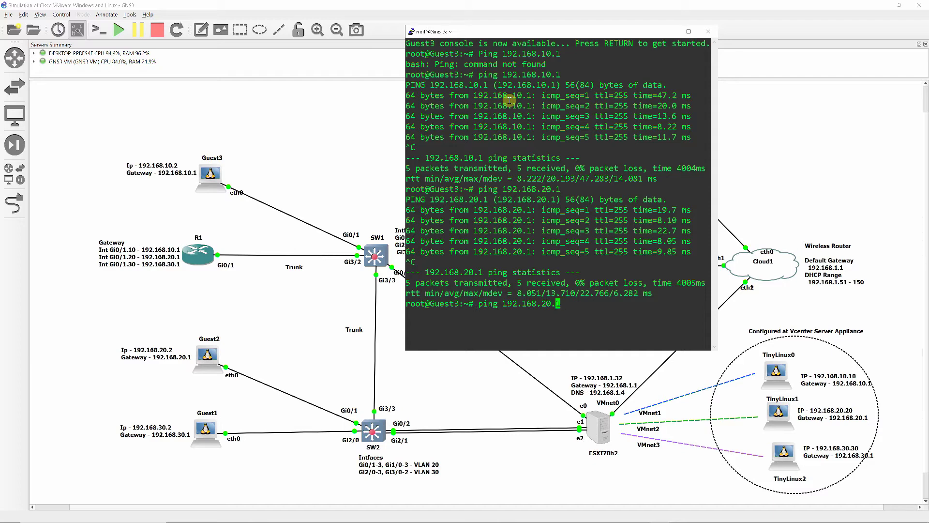
pyautogui.press('BackSpace')
pyautogui.write('3')
pyautogui.press('Return')
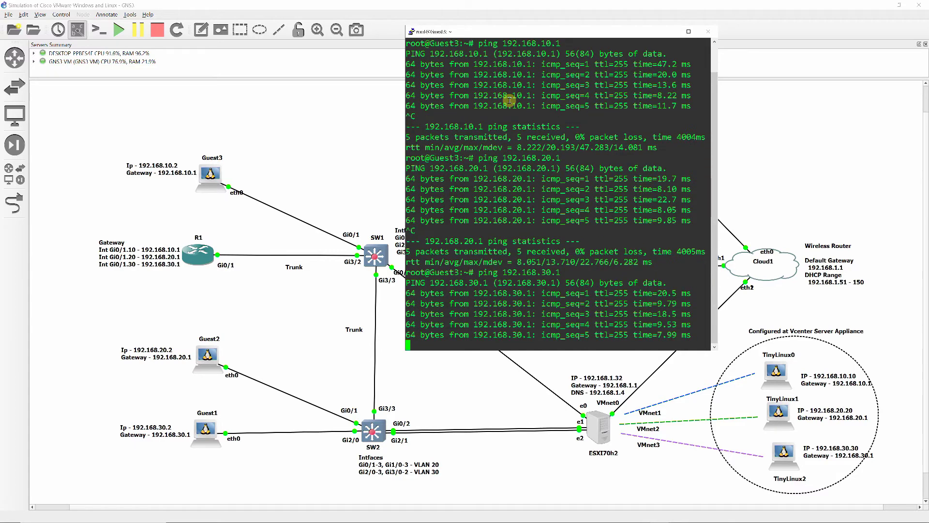
pyautogui.hotkey('ctrl', 'c')
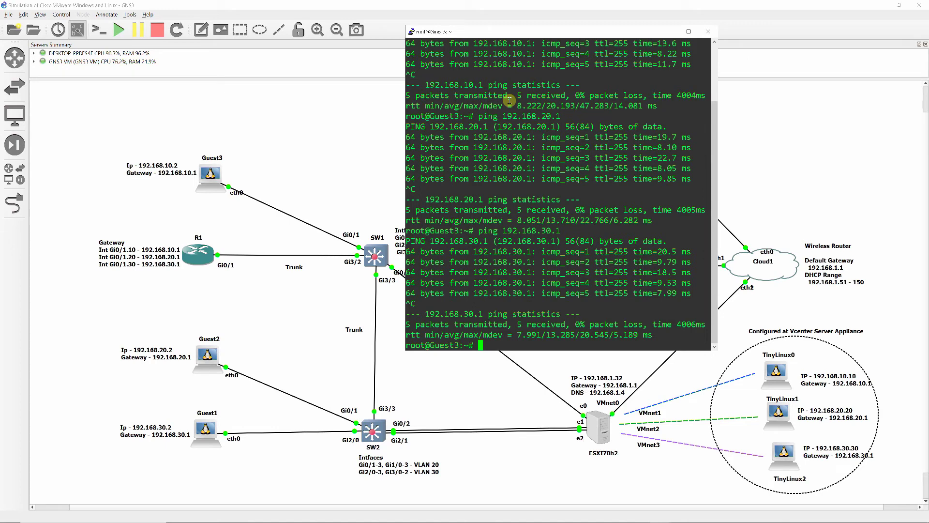
# Step: Ping Guest2 at 192.168.20.2 twice, confirming replies
pyautogui.press('Up')
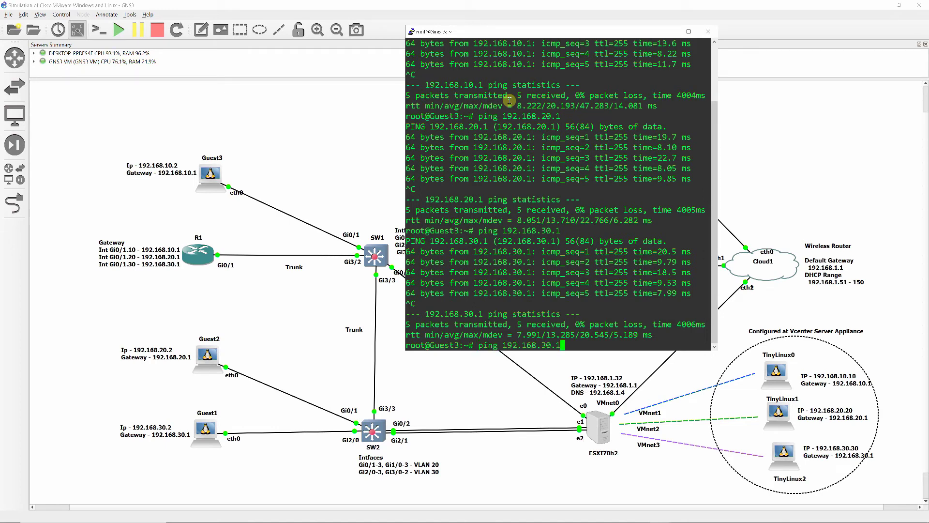
pyautogui.press('BackSpace')
pyautogui.press('BackSpace')
pyautogui.press('BackSpace')
pyautogui.press('BackSpace')
pyautogui.write('20.2')
pyautogui.press('Return')
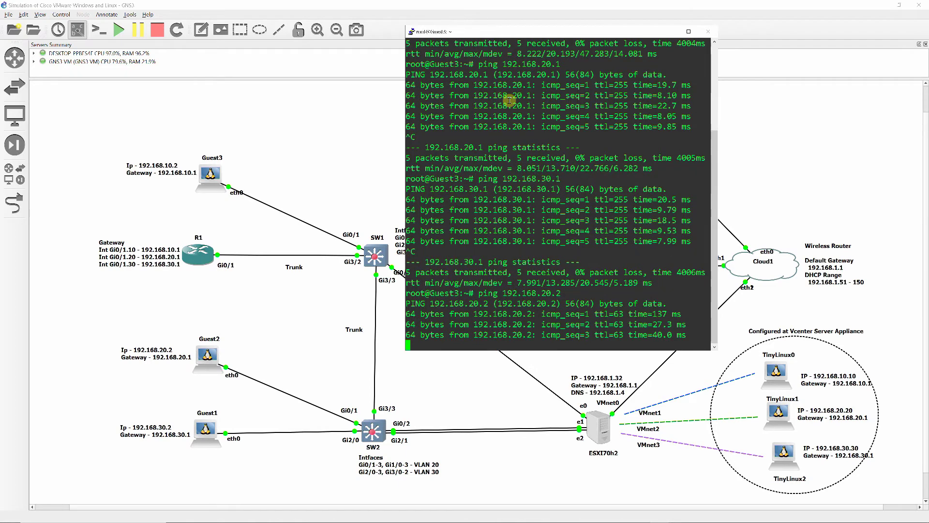
pyautogui.hotkey('ctrl', 'c')
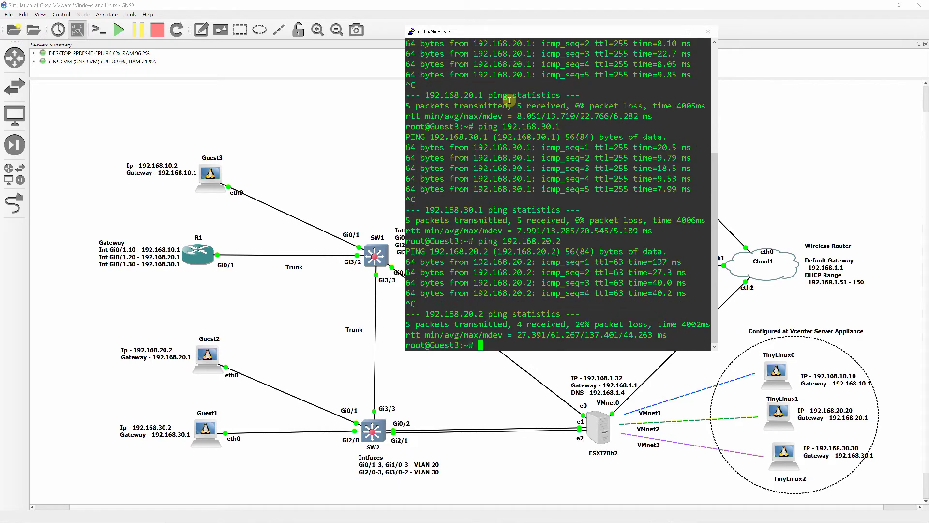
pyautogui.press('Up')
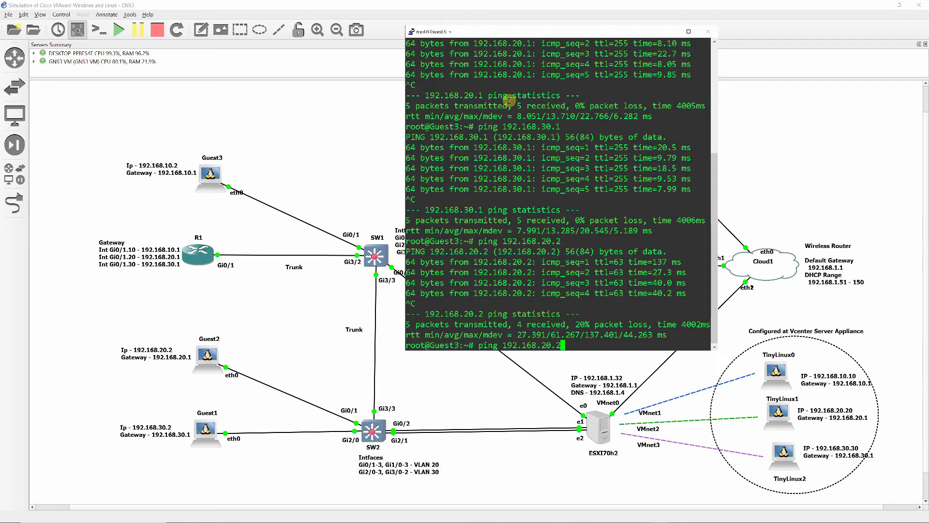
pyautogui.press('Left')
pyautogui.press('Left')
pyautogui.press('Left')
pyautogui.press('Return')
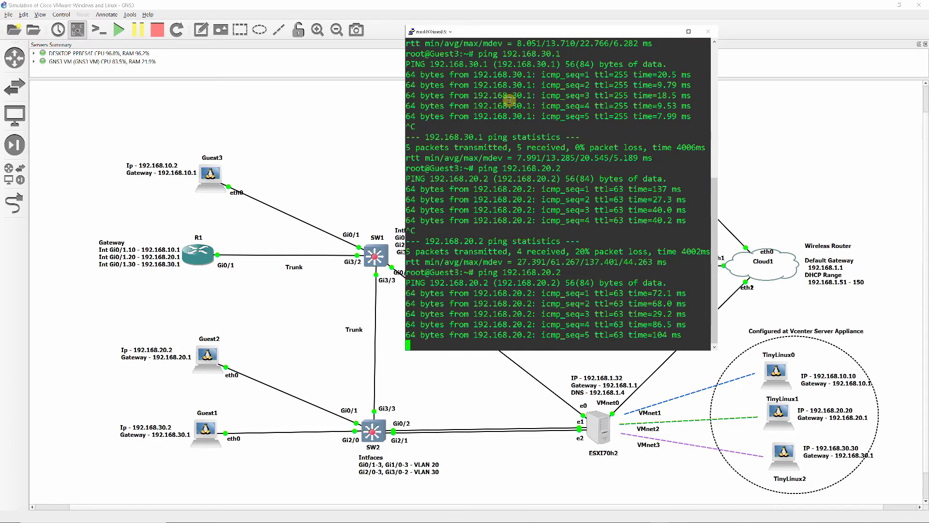
pyautogui.hotkey('ctrl', 'c')
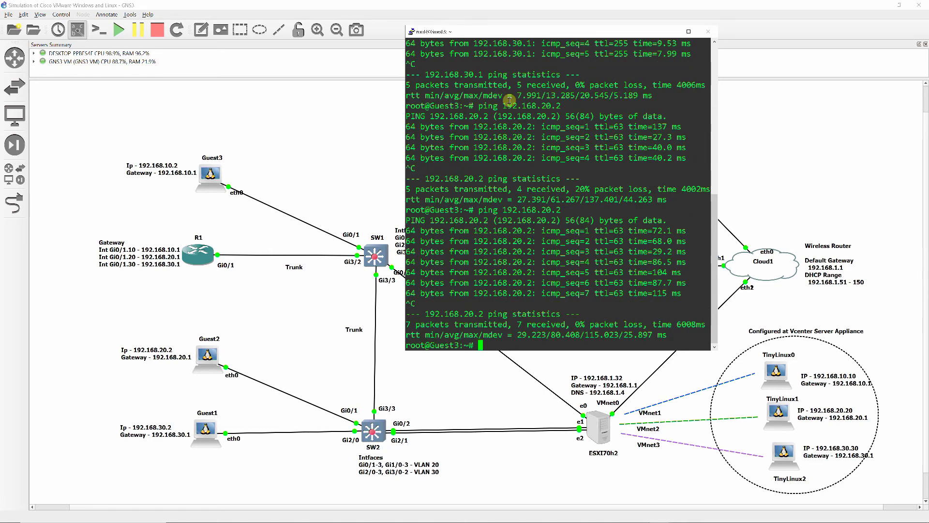
pyautogui.press('Up')
pyautogui.press('BackSpace')
pyautogui.press('BackSpace')
pyautogui.press('BackSpace')
pyautogui.press('BackSpace')
# Step: Ping TinyLinux0 at 192.168.10.10 and TinyLinux1 at 192.168.20.20 from Guest3
pyautogui.write('10.1')
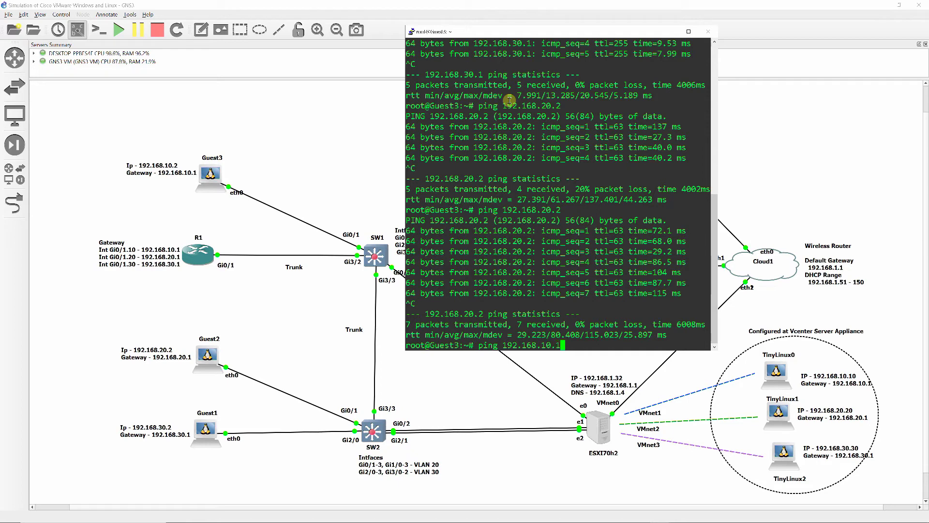
pyautogui.write('0')
pyautogui.press('Return')
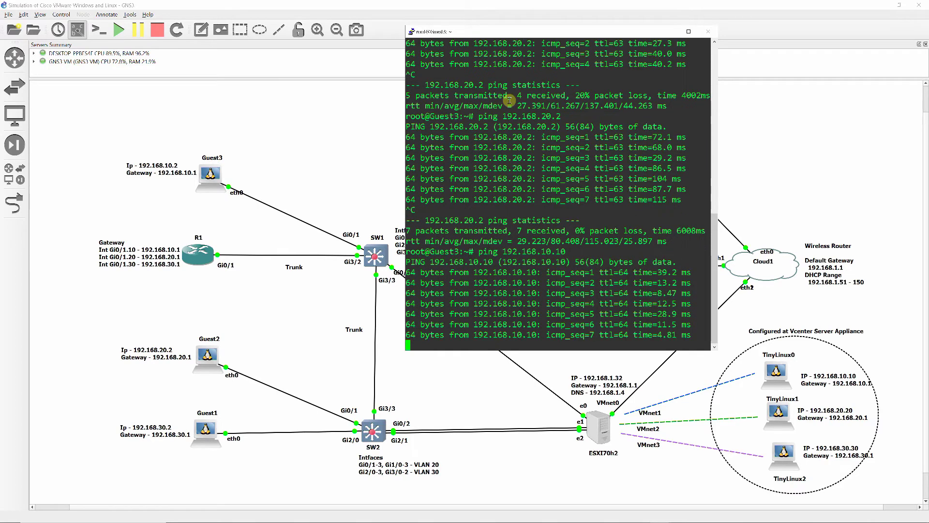
pyautogui.hotkey('ctrl', 'c')
pyautogui.press('Up')
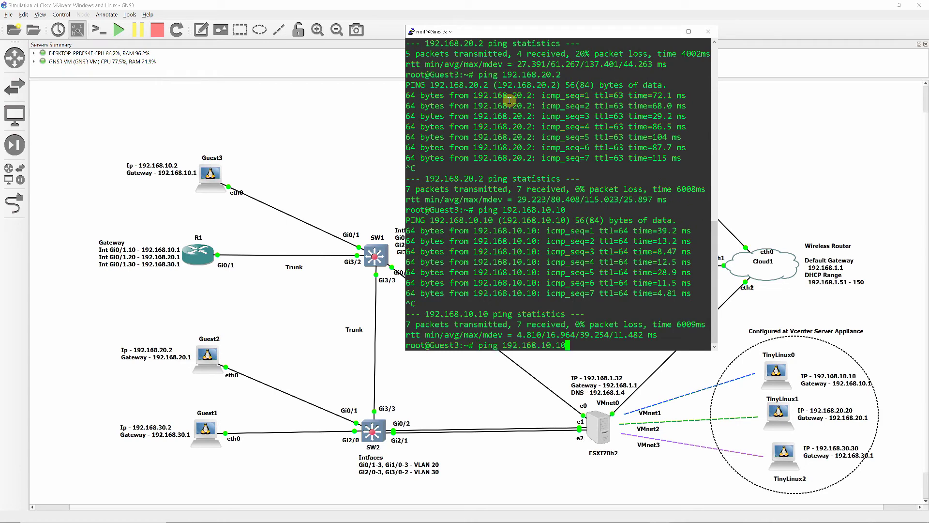
pyautogui.press('BackSpace')
pyautogui.press('BackSpace')
pyautogui.press('BackSpace')
pyautogui.press('BackSpace')
pyautogui.press('BackSpace')
pyautogui.write('20.20')
pyautogui.press('Return')
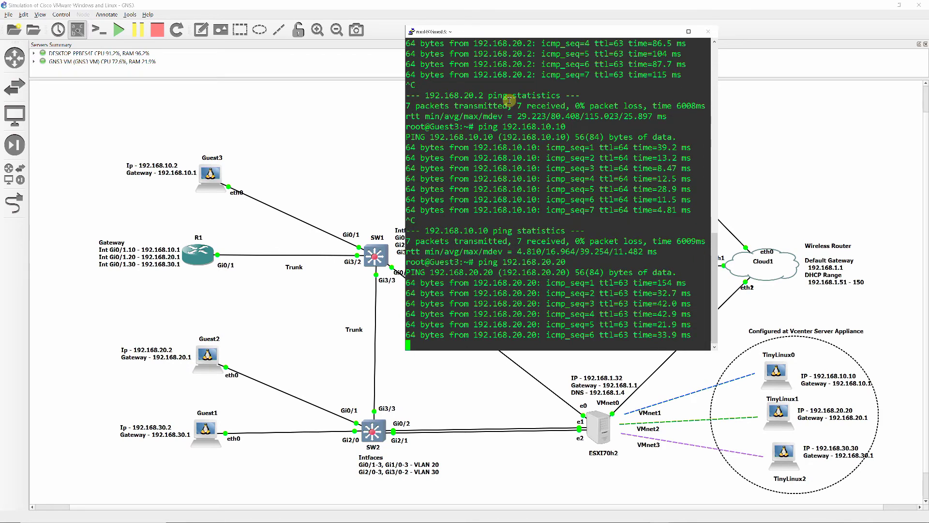
pyautogui.hotkey('ctrl', 'c')
# Step: Ping 192.168.30.30, then minimize Guest3's terminal to reveal the topology
pyautogui.press('Up')
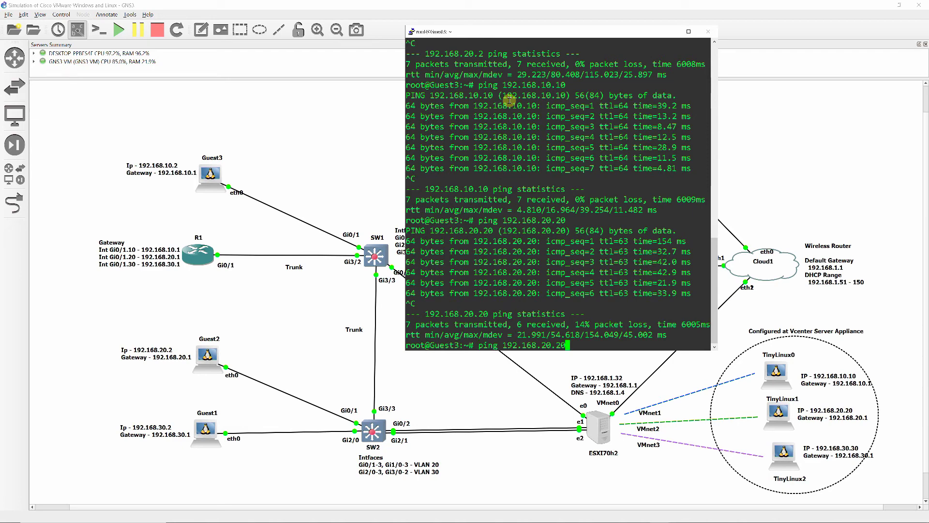
pyautogui.press('BackSpace')
pyautogui.press('BackSpace')
pyautogui.press('BackSpace')
pyautogui.press('BackSpace')
pyautogui.press('BackSpace')
pyautogui.write('30.30')
pyautogui.press('Return')
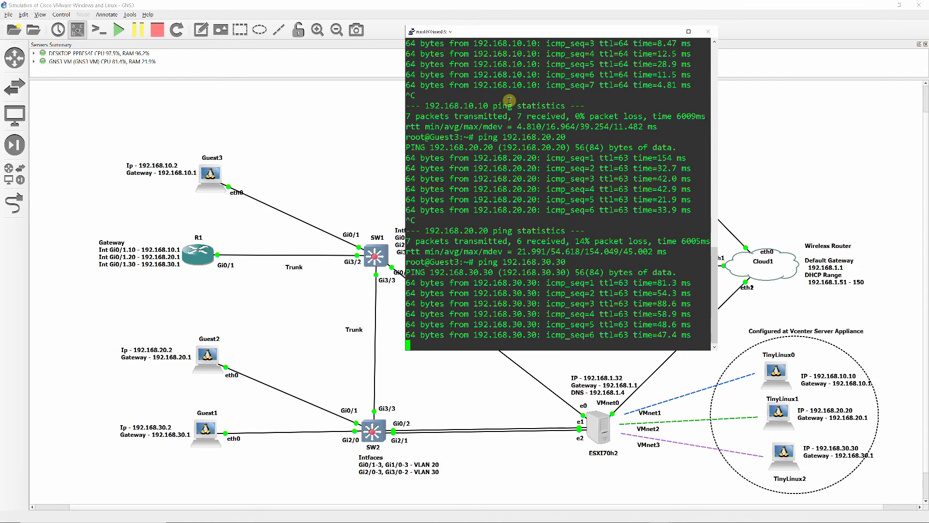
pyautogui.hotkey('ctrl', 'c')
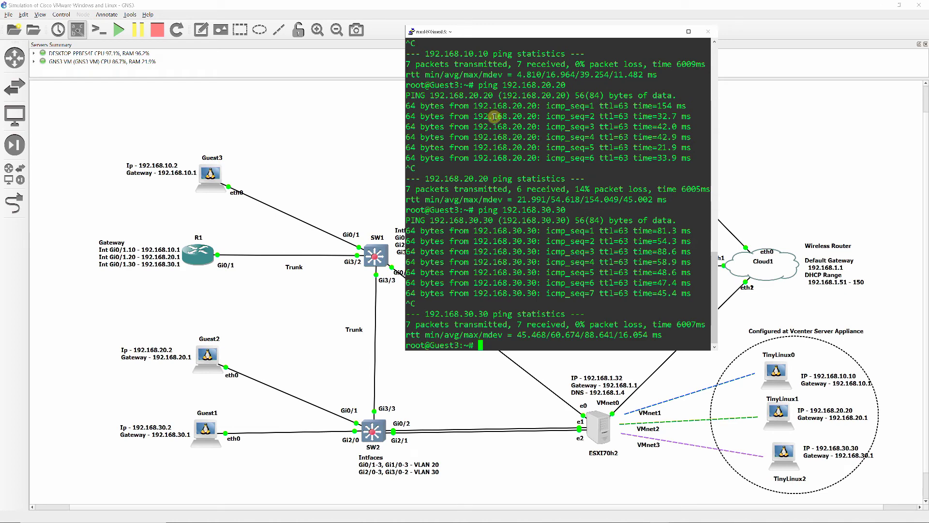
pyautogui.click(675, 38)
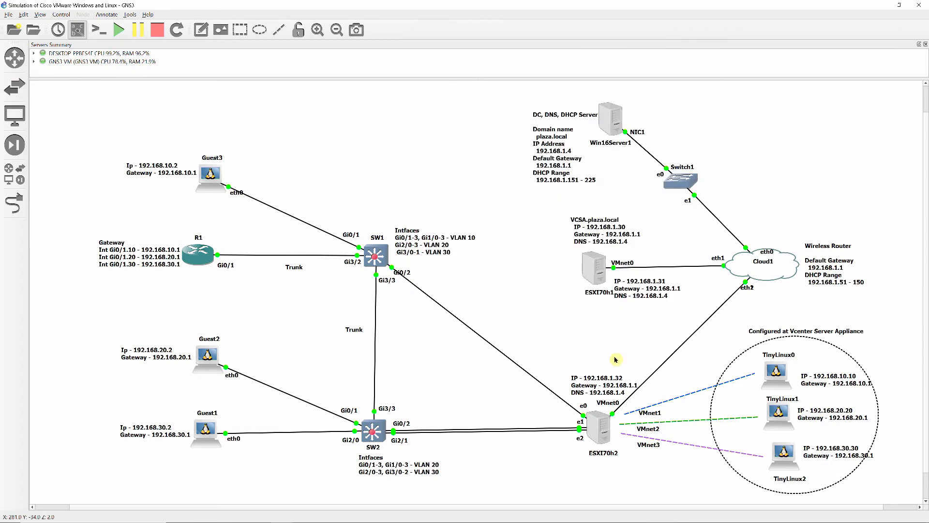
# Step: Open Tiny Linux VM1's console in VMware Workstation and ping 192.168.20.20
pyautogui.hotkey('alt', 'Tab')
pyautogui.doubleClick(339, 241)
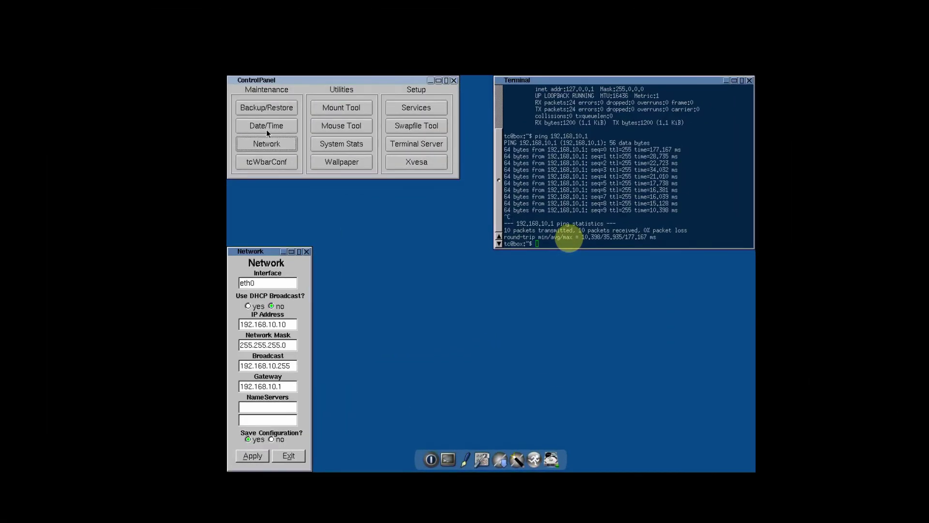
pyautogui.click(611, 235)
pyautogui.write('ping ')
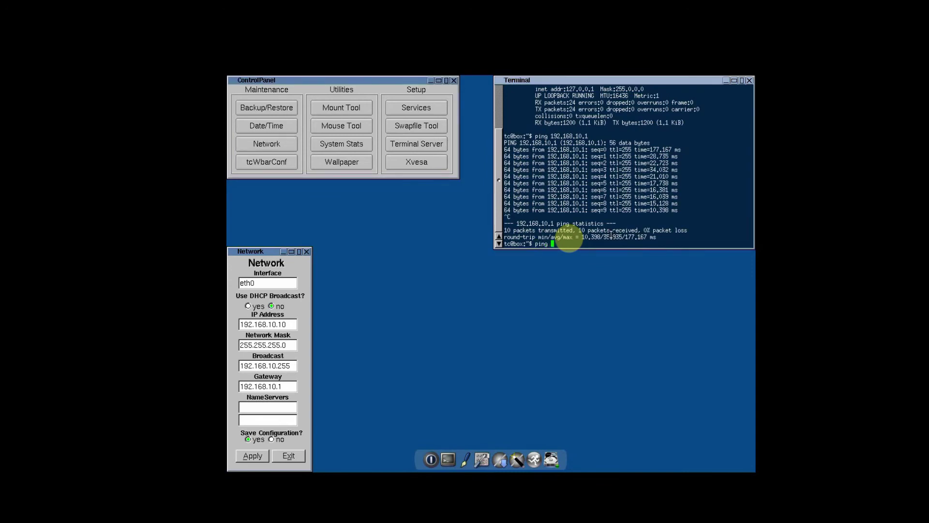
pyautogui.write('192.168.20.20')
pyautogui.press('Return')
pyautogui.hotkey('ctrl', 'c')
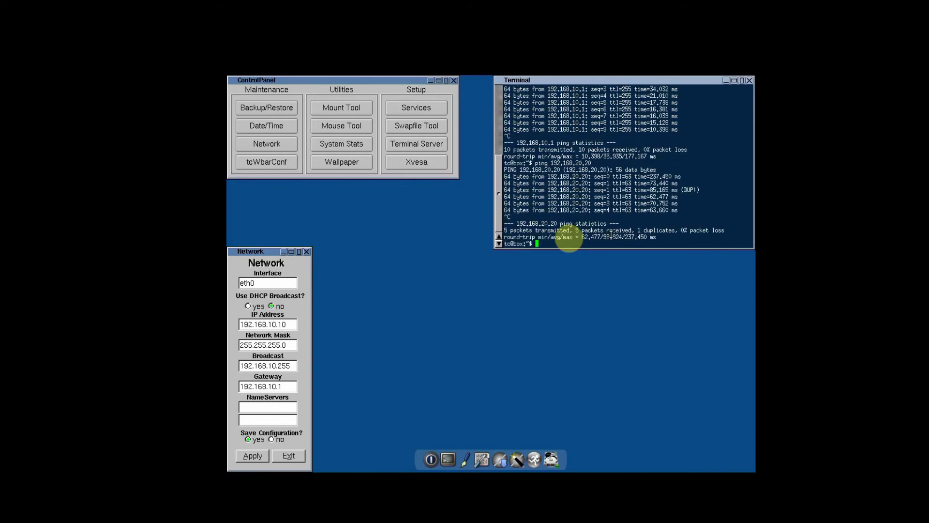
# Step: Ping 192.168.30.30 from the Tiny Linux VM
pyautogui.press('Up')
pyautogui.press('BackSpace')
pyautogui.press('BackSpace')
pyautogui.press('BackSpace')
pyautogui.press('BackSpace')
pyautogui.press('BackSpace')
pyautogui.write('30.30')
pyautogui.press('Return')
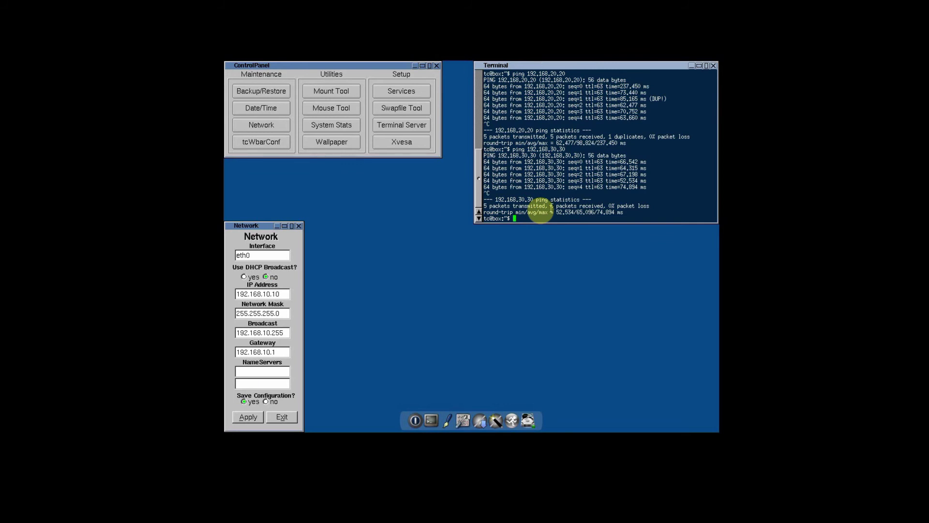
# Step: Ping Guest hosts 192.168.10.2 and 192.168.20.2 from the Tiny Linux VM
pyautogui.write('ping 192.168.10.2')
pyautogui.press('Return')
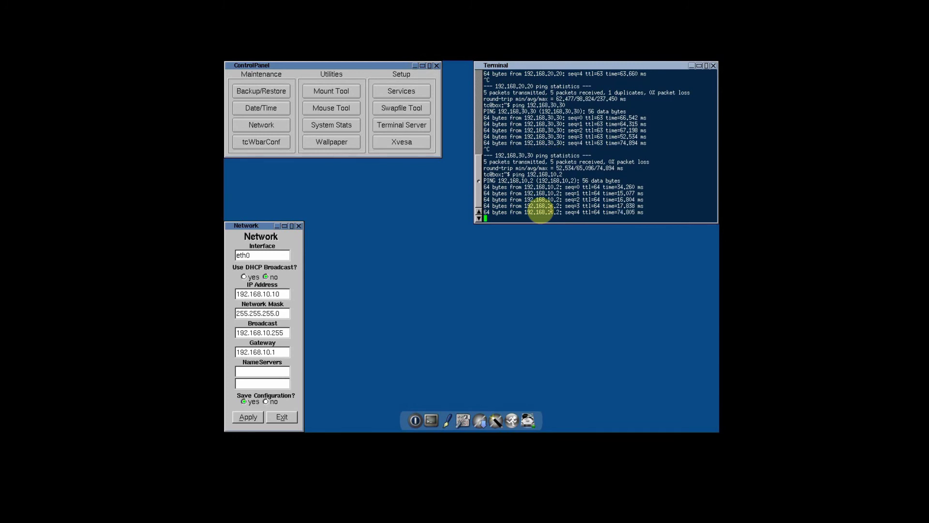
pyautogui.hotkey('ctrl', 'c')
pyautogui.press('Up')
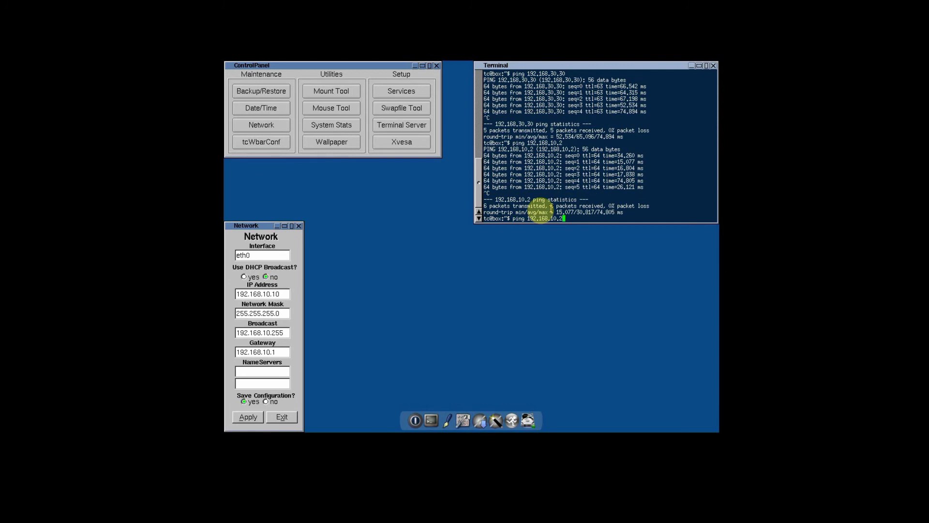
pyautogui.press('Left')
pyautogui.press('Left')
pyautogui.press('Left')
pyautogui.press('BackSpace')
pyautogui.write('2')
pyautogui.press('Return')
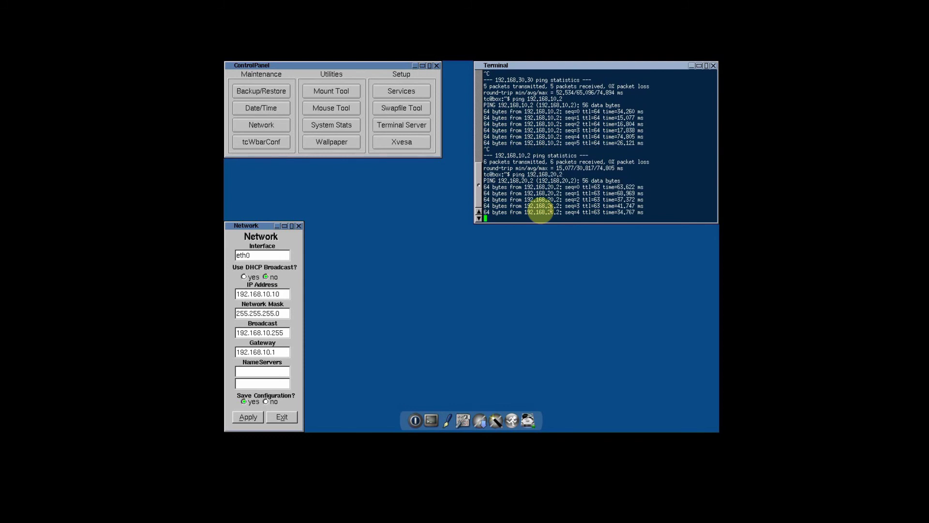
pyautogui.hotkey('ctrl', 'c')
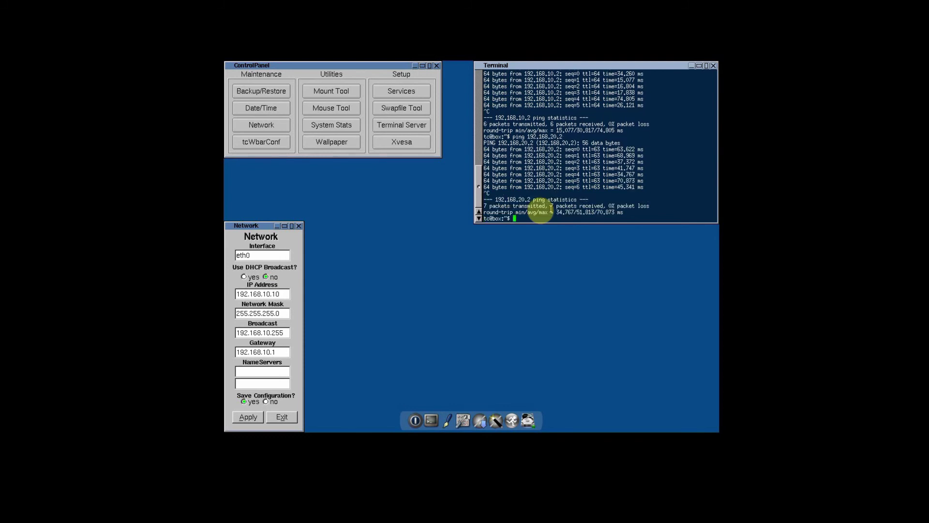
# Step: Ping the third Guest host at 192.168.30.2
pyautogui.press('Up')
pyautogui.press('Left')
pyautogui.press('Left')
pyautogui.press('BackSpace')
pyautogui.write('3')
pyautogui.press('Return')
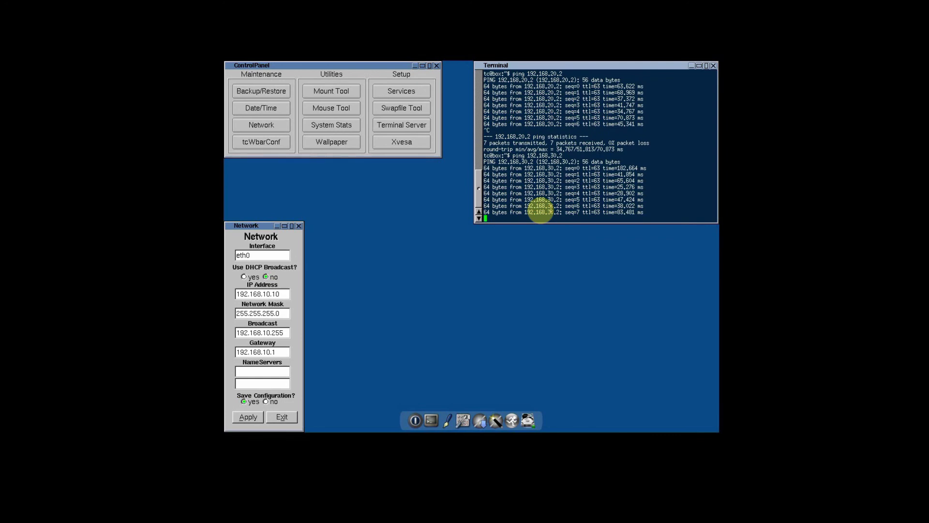
pyautogui.hotkey('ctrl', 'c')
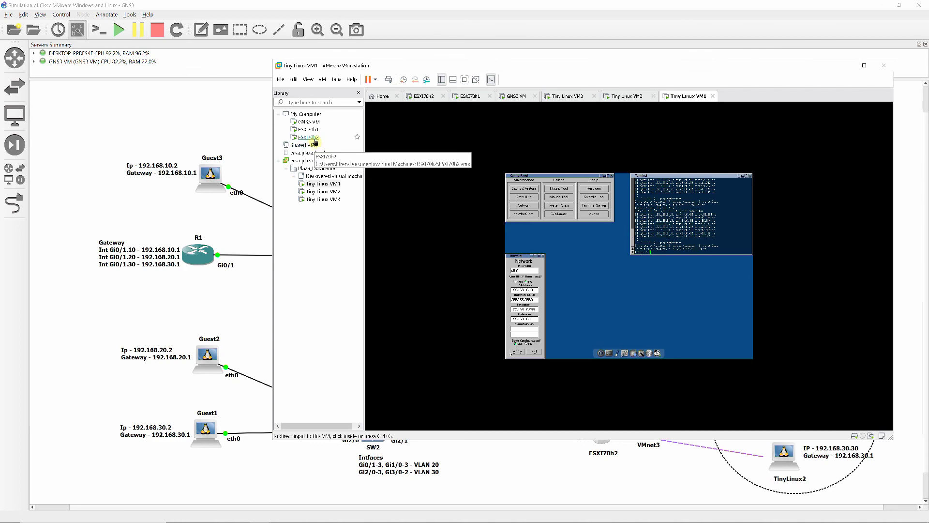
# Step: Check Network Adapter 4's connection in ESXI70h1's virtual machine settings, then close them
pyautogui.click(310, 130)
pyautogui.rightClick(312, 130)
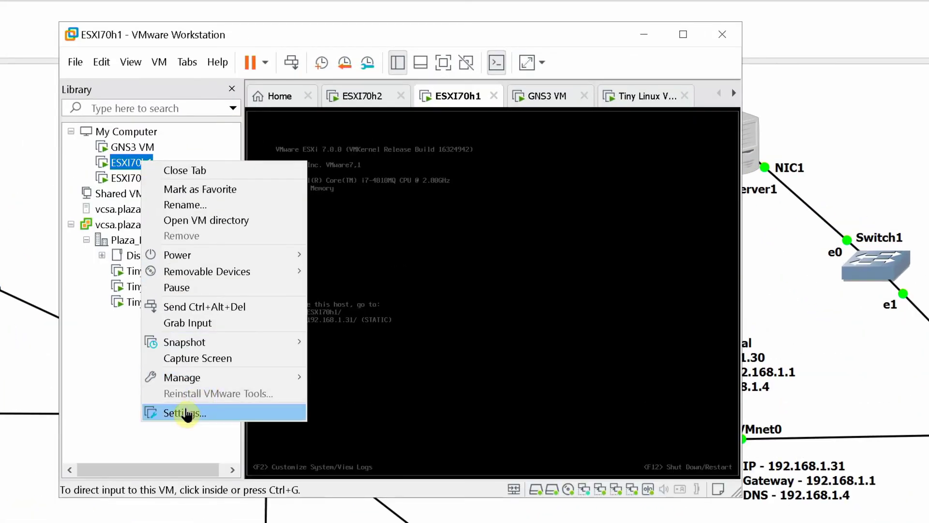
pyautogui.click(318, 272)
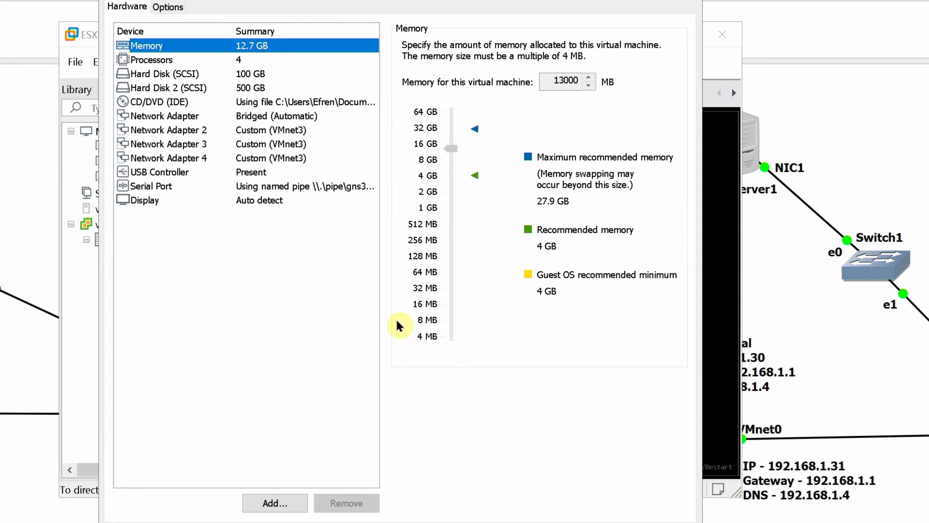
pyautogui.click(168, 158)
pyautogui.press('Escape')
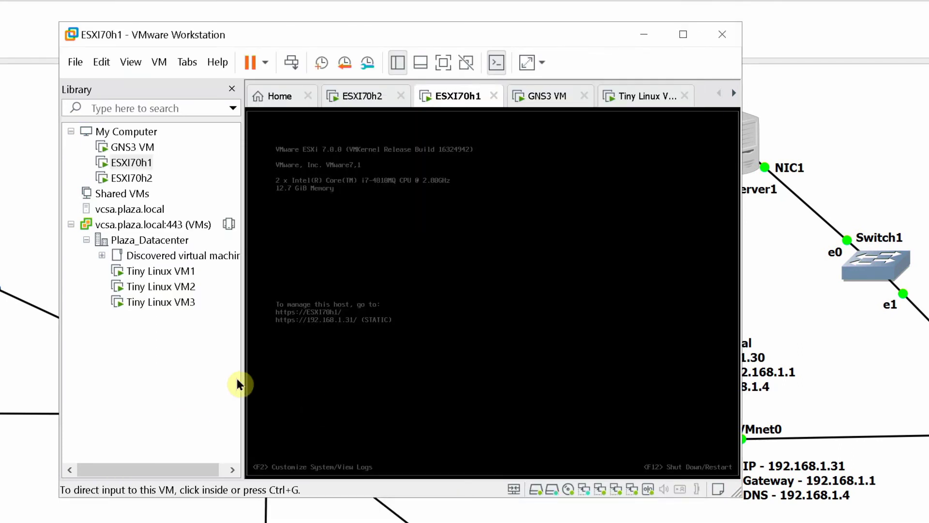
# Step: Open ESXI70h2's settings and view Network Adapter 4 on custom VMnet3 (Host-only)
pyautogui.click(137, 178)
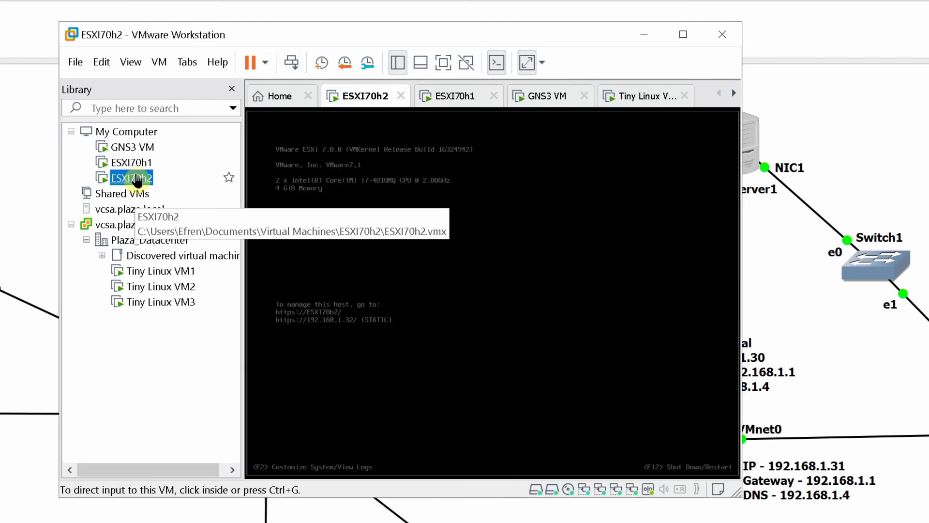
pyautogui.rightClick(137, 179)
pyautogui.click(159, 422)
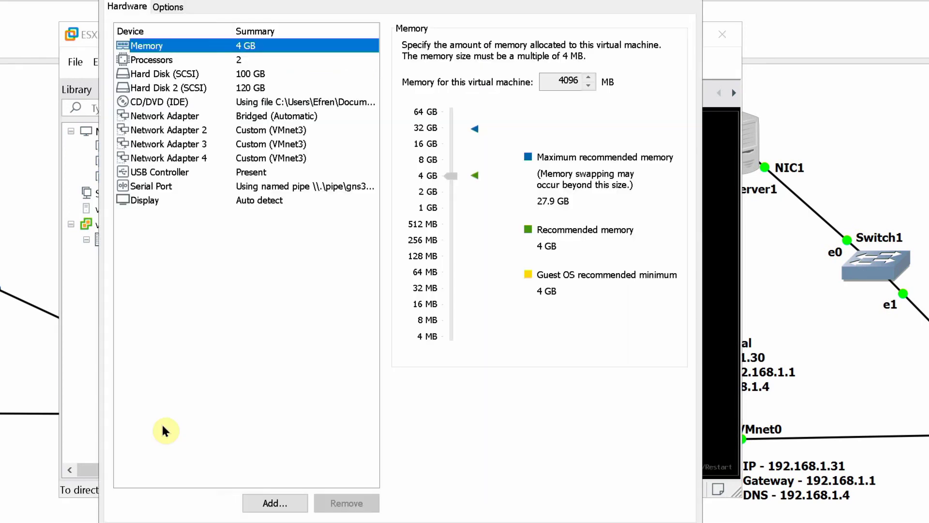
pyautogui.click(159, 157)
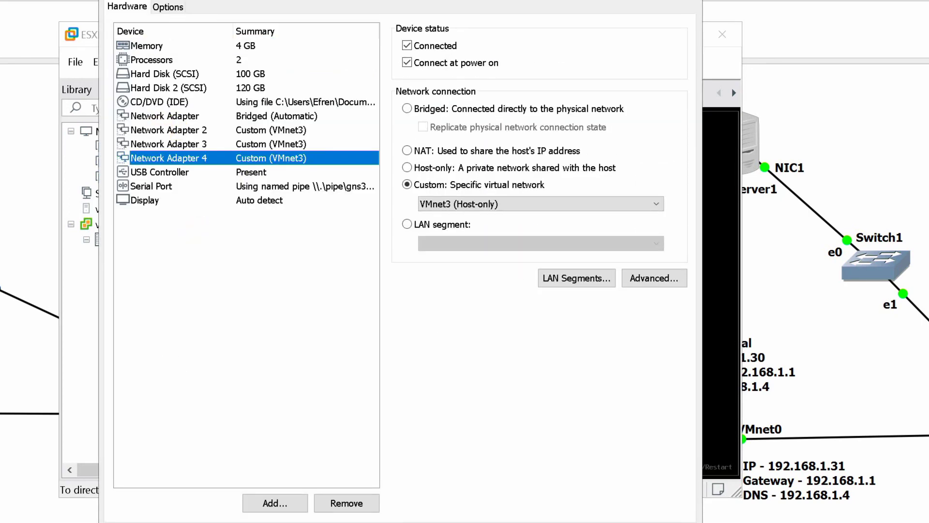